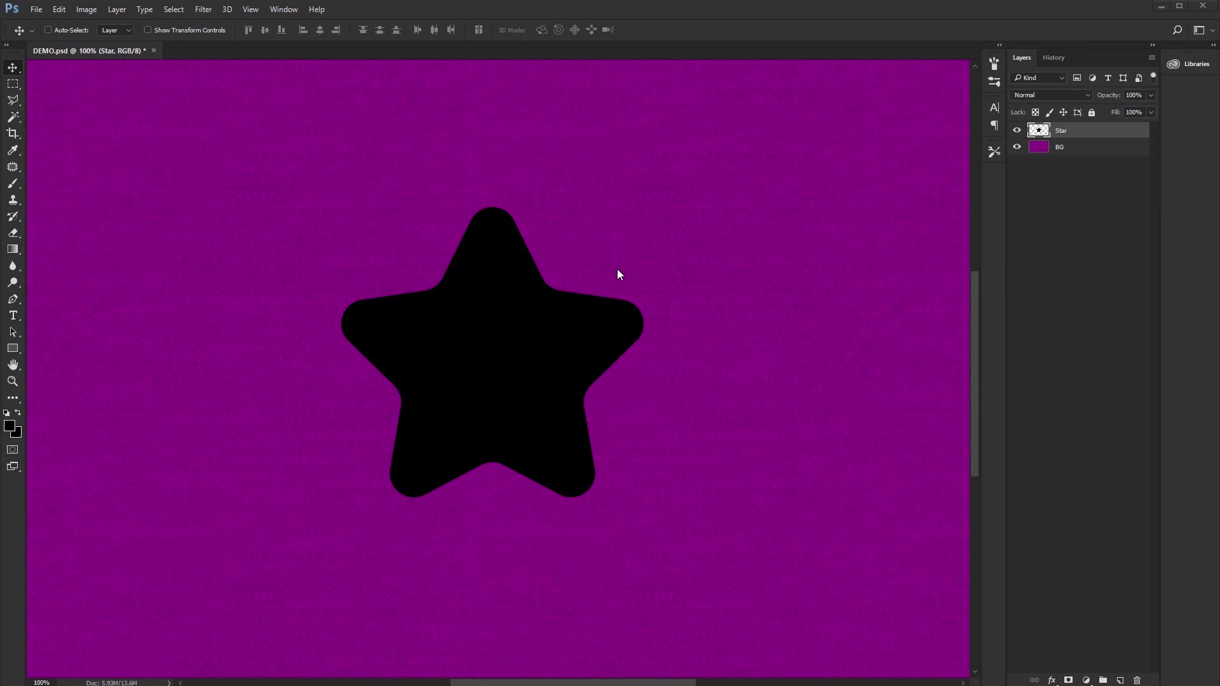
Step: Bring up the Gigantic Stitch Effect folder window and move it away from the star
{"action": "key", "text": "alt+Tab"}
{"action": "left_click_drag", "start_coordinate": [354, 75], "coordinate": [400, 71]}
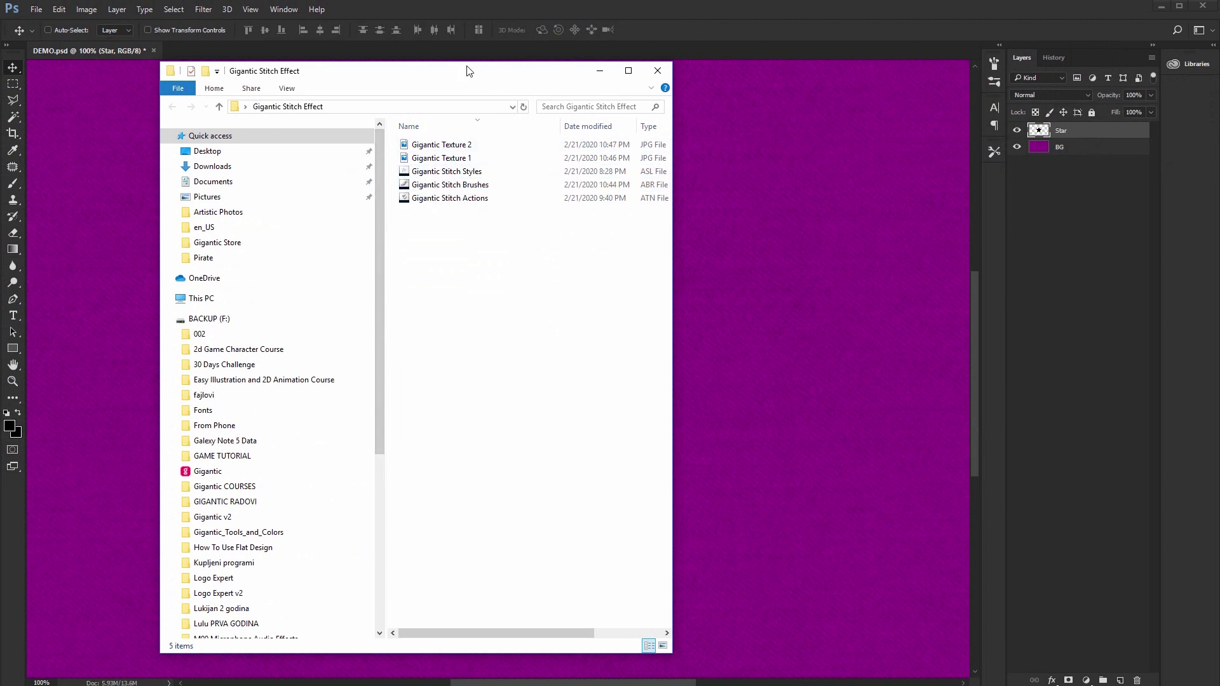
{"action": "left_click_drag", "start_coordinate": [377, 83], "coordinate": [0, 87]}
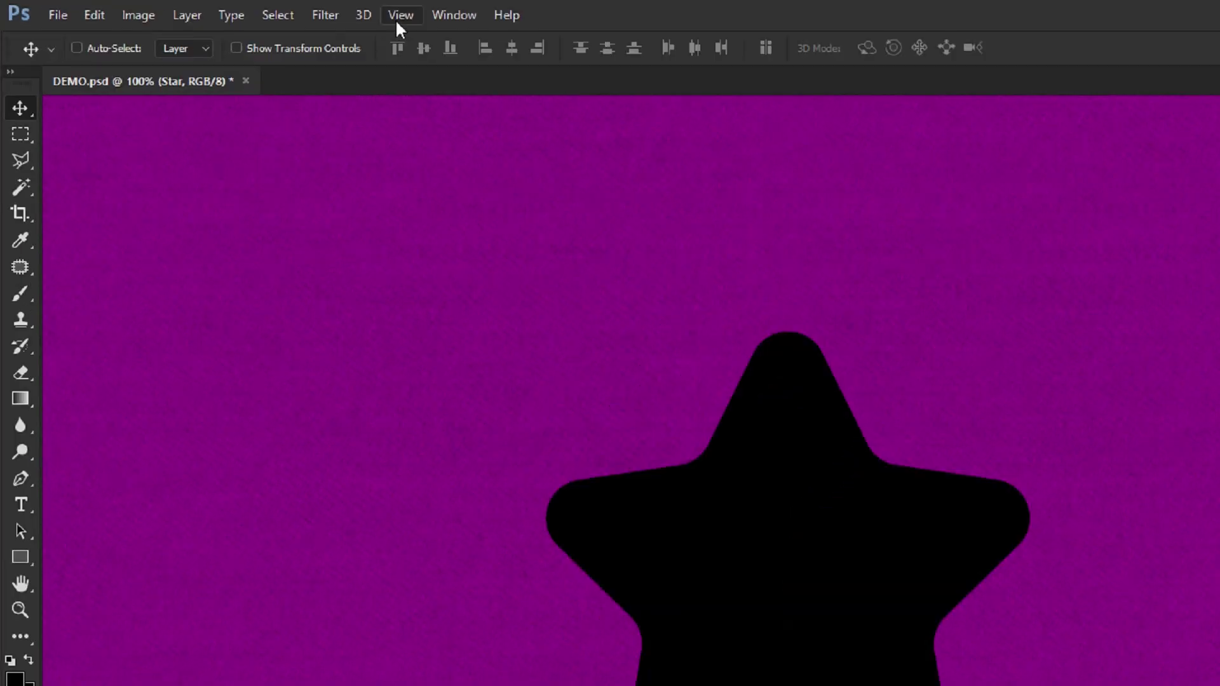
Step: Load Desktop/Gigantic Stitch Effect/Gigantic Stitch Styles.asl into the Styles panel and place the panel right of the star
{"action": "left_click", "coordinate": [250, 9]}
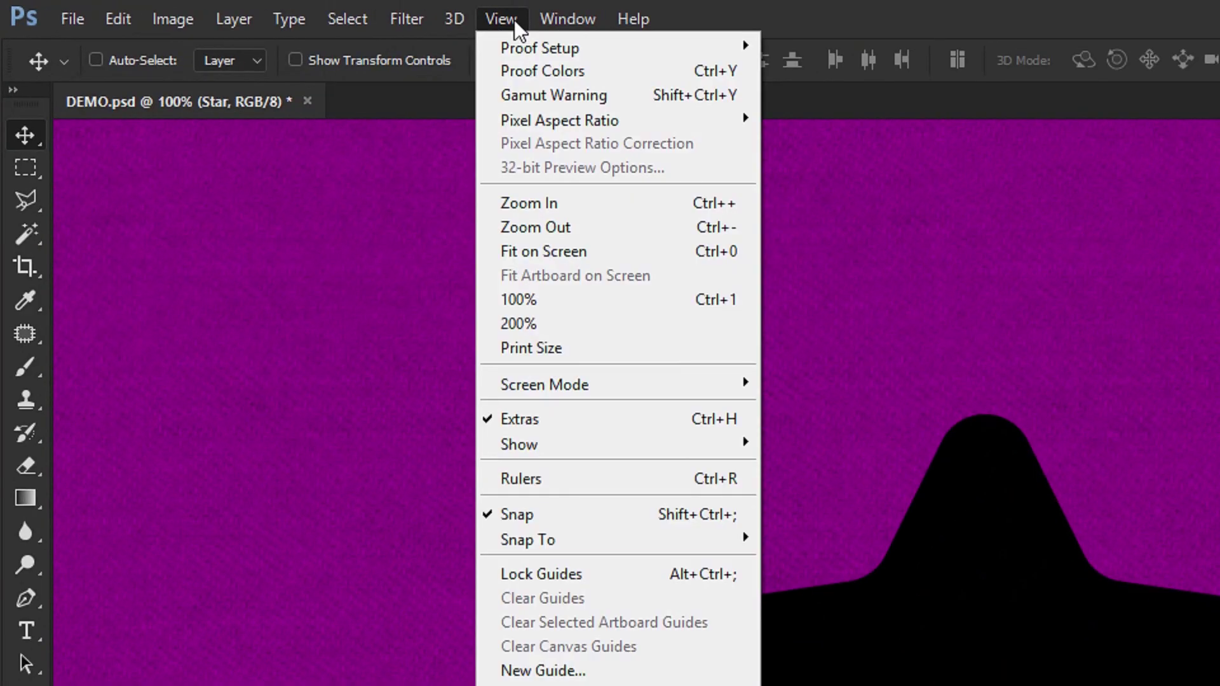
{"action": "mouse_move", "coordinate": [284, 8]}
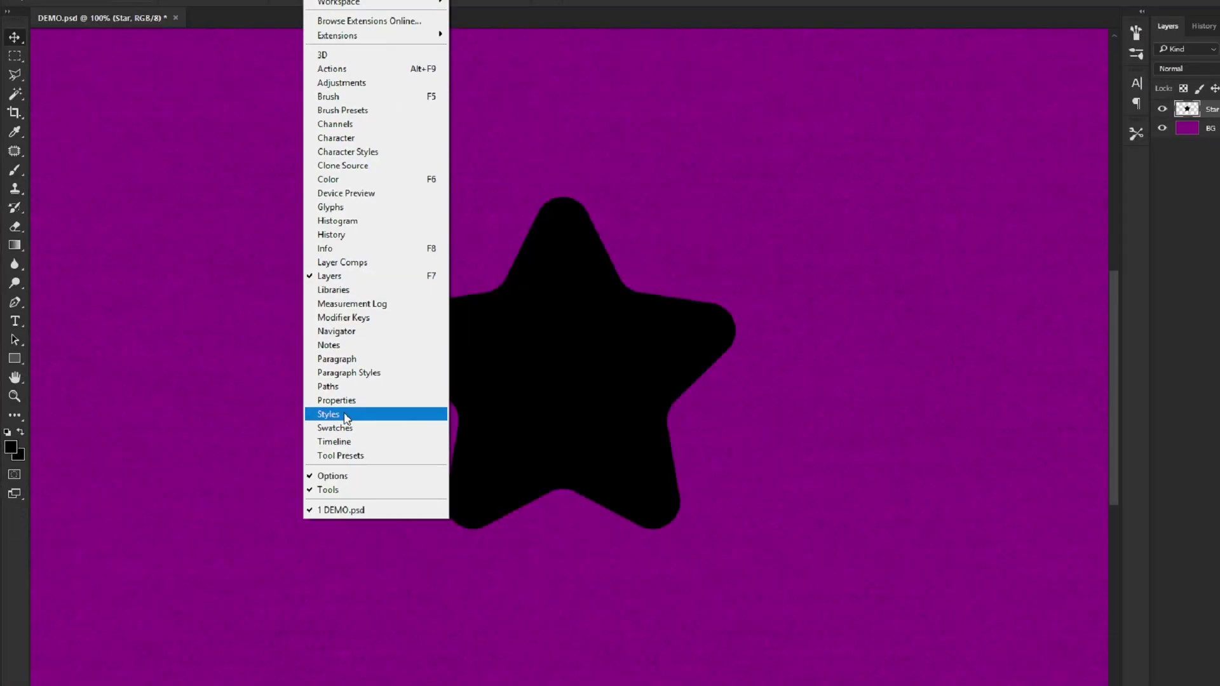
{"action": "left_click", "coordinate": [600, 523]}
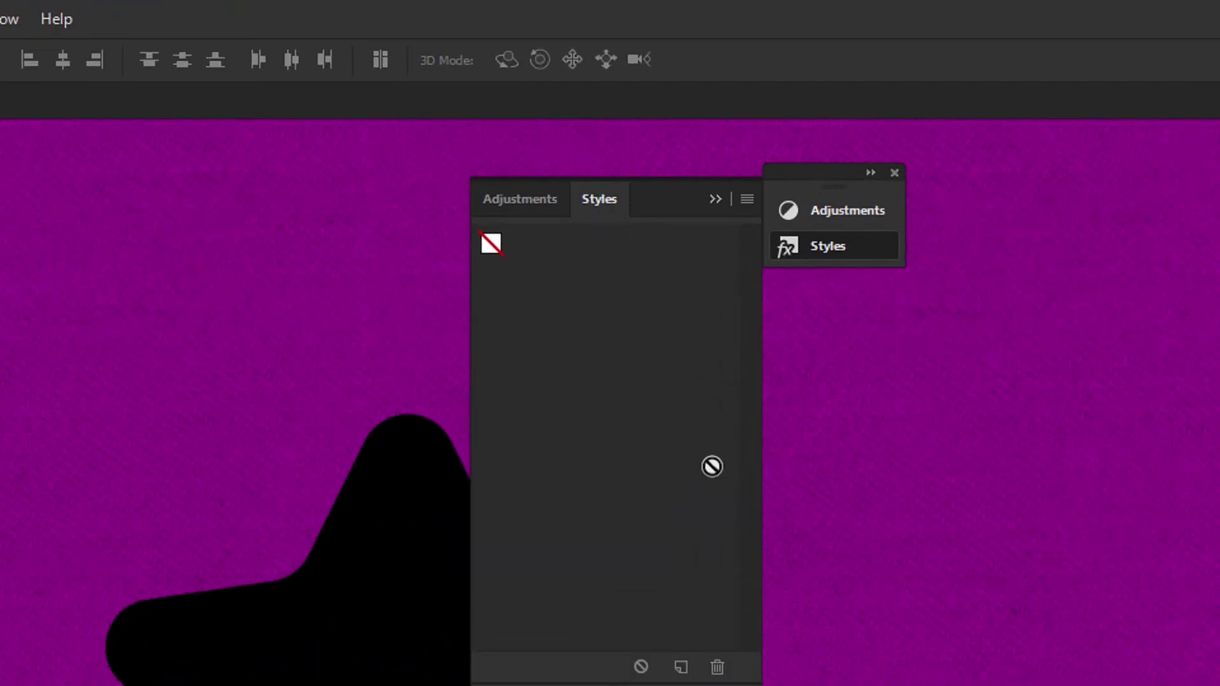
{"action": "left_click", "coordinate": [747, 201]}
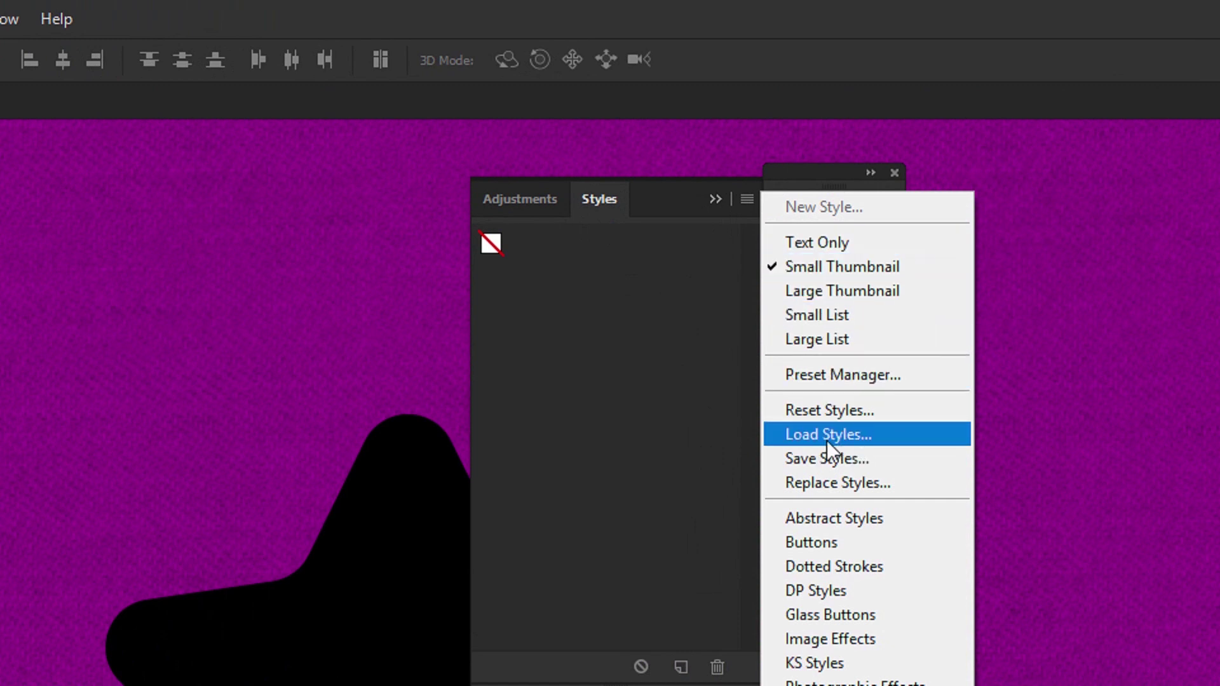
{"action": "left_click", "coordinate": [858, 437]}
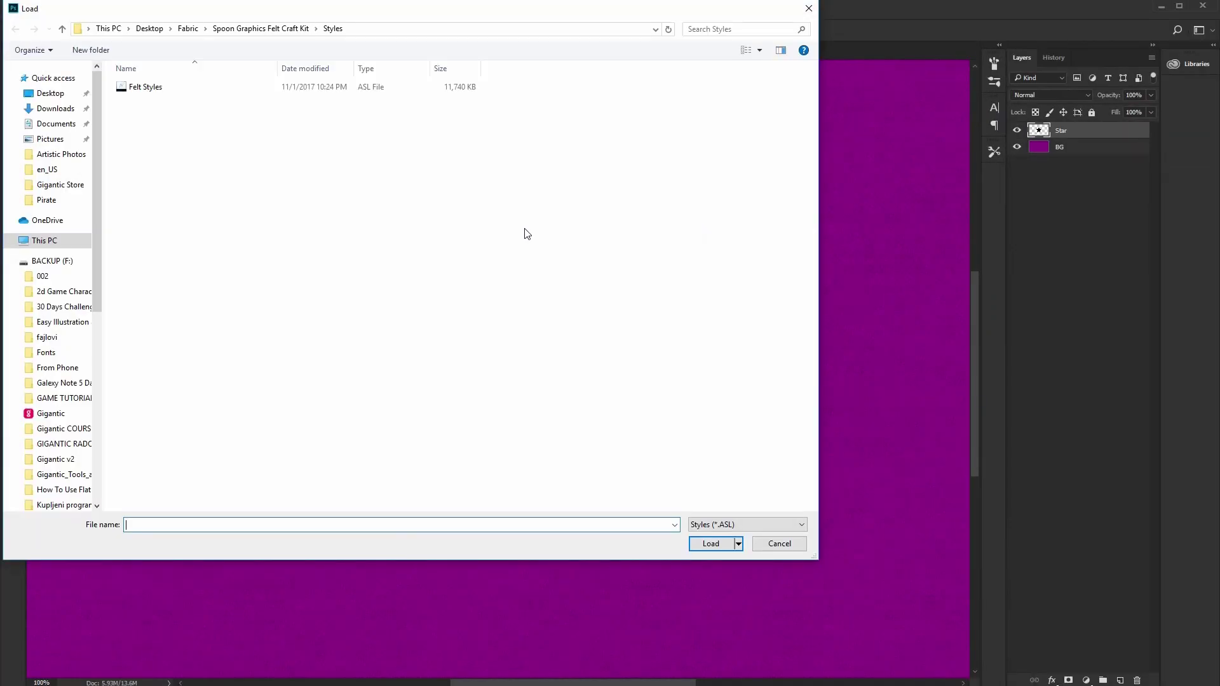
{"action": "left_click", "coordinate": [50, 93]}
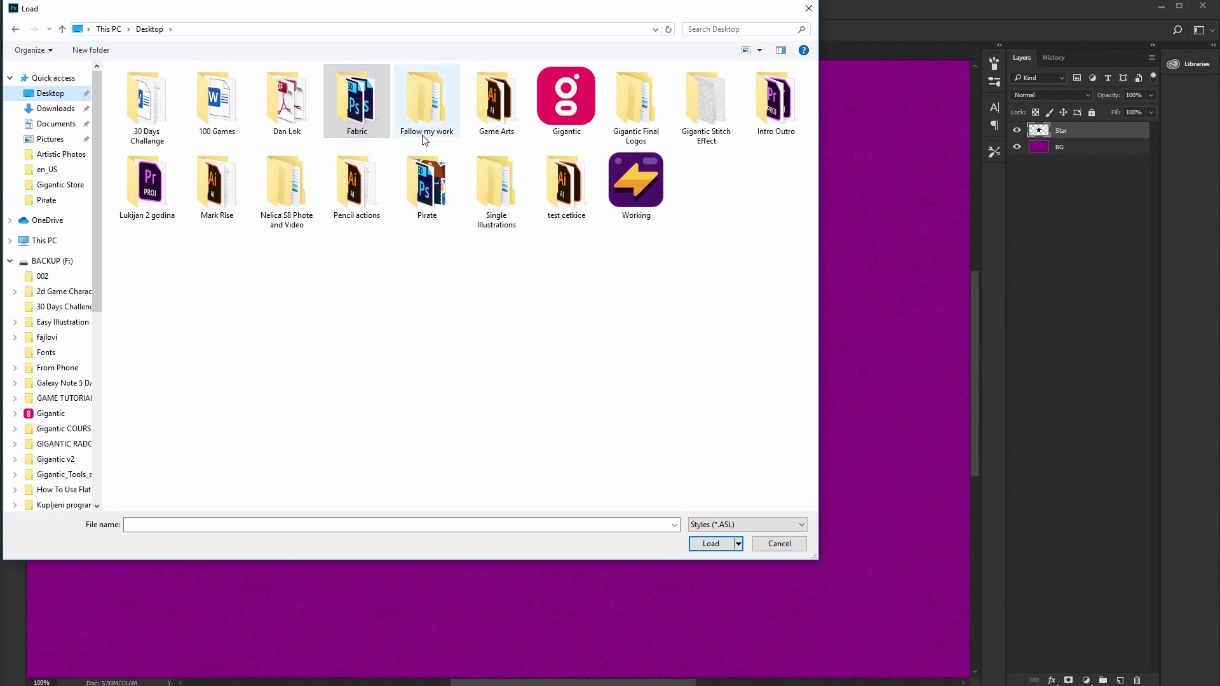
{"action": "double_click", "coordinate": [699, 130]}
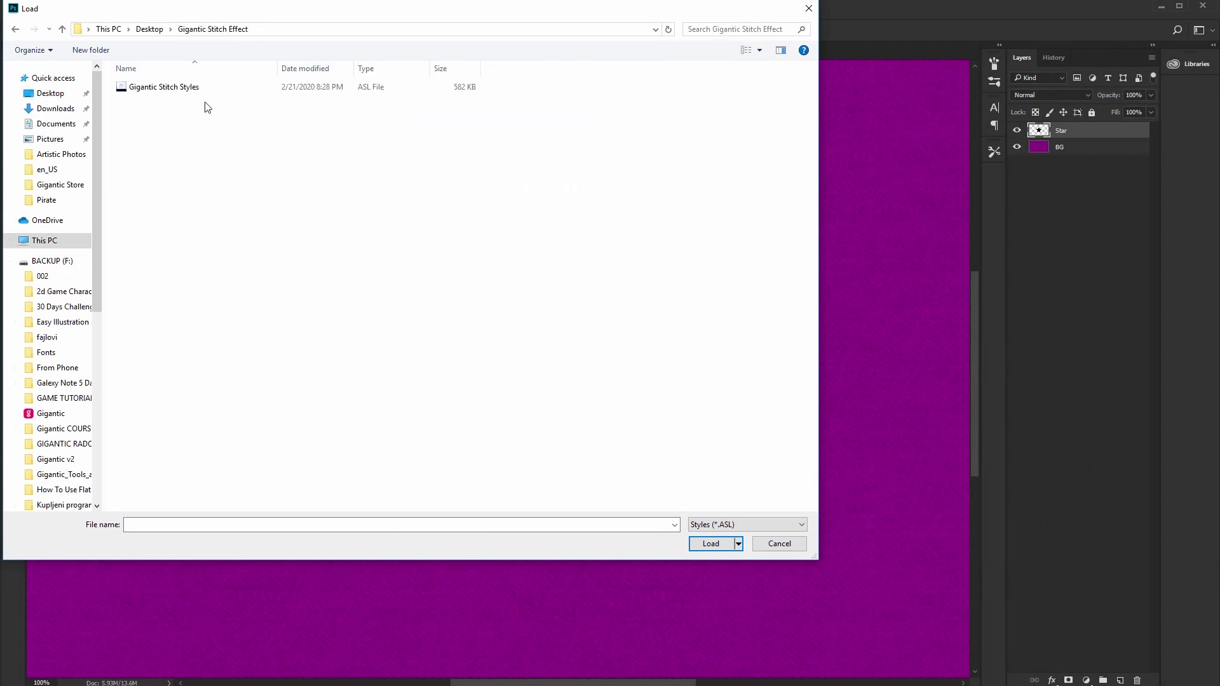
{"action": "left_click", "coordinate": [192, 89]}
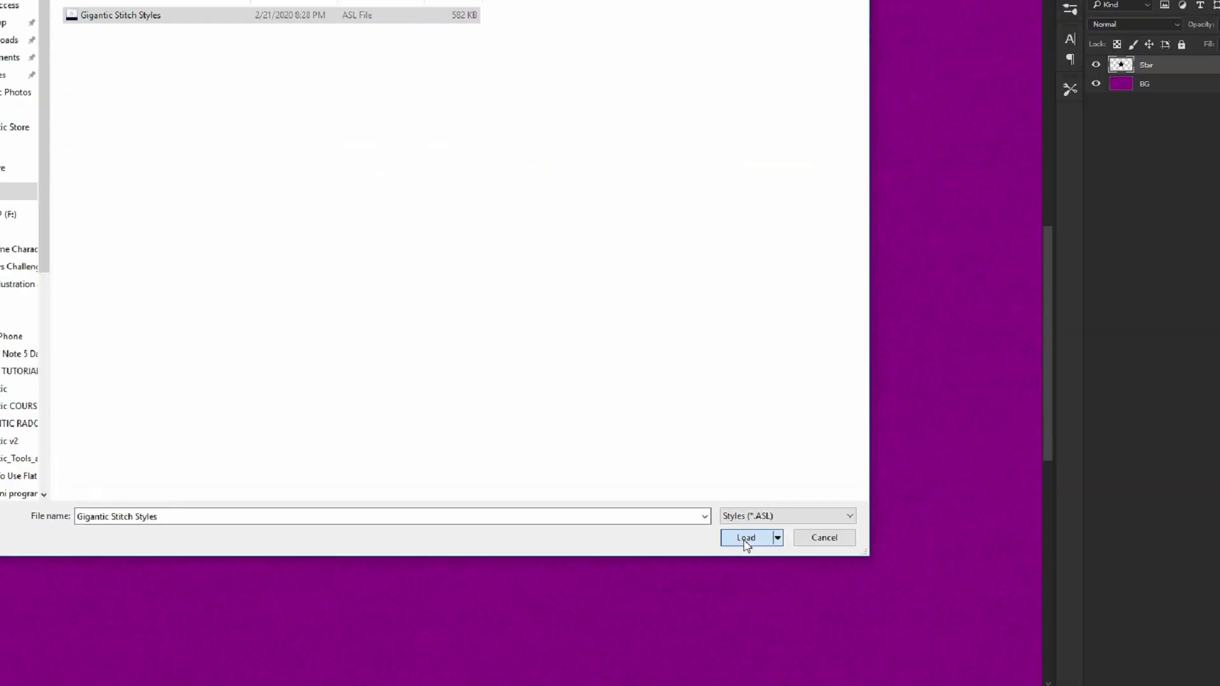
{"action": "left_click", "coordinate": [951, 504]}
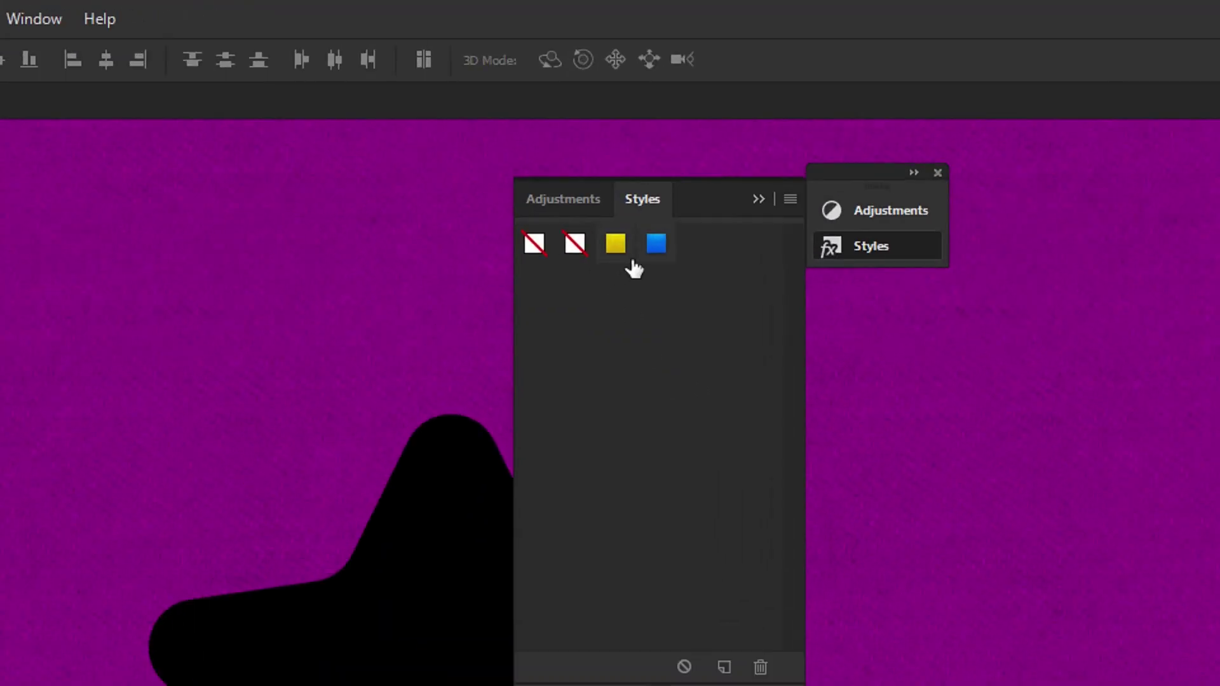
{"action": "left_click_drag", "start_coordinate": [632, 262], "coordinate": [622, 269]}
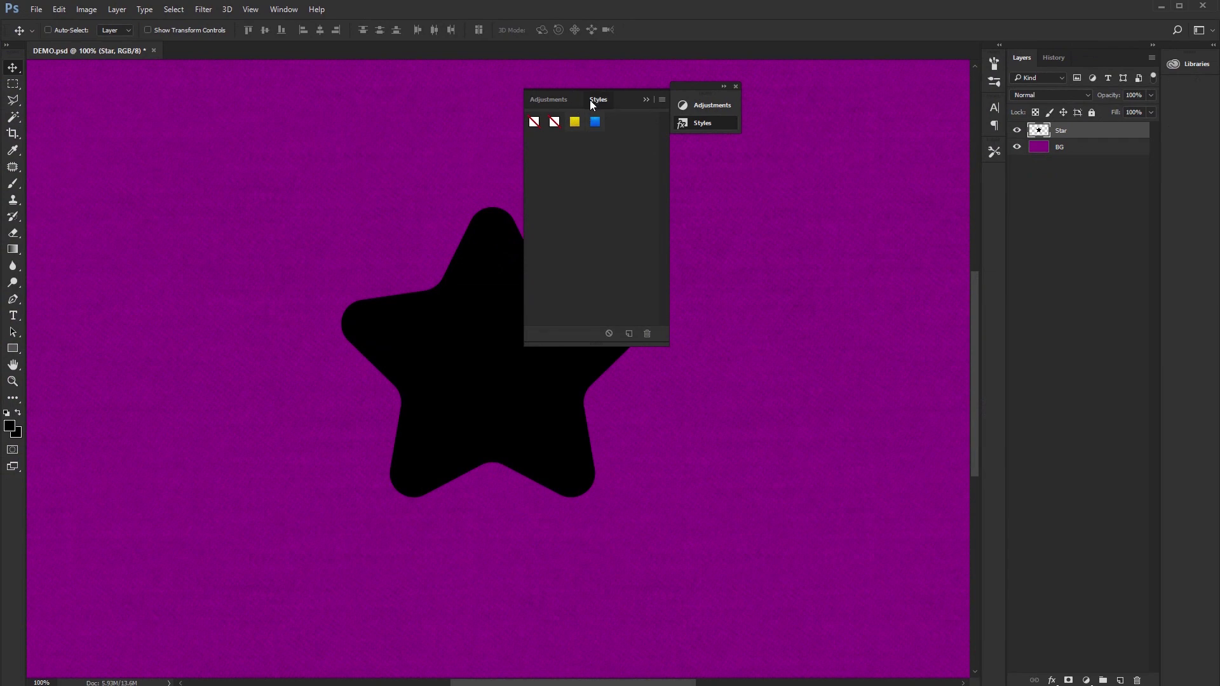
{"action": "left_click_drag", "start_coordinate": [621, 99], "coordinate": [842, 112]}
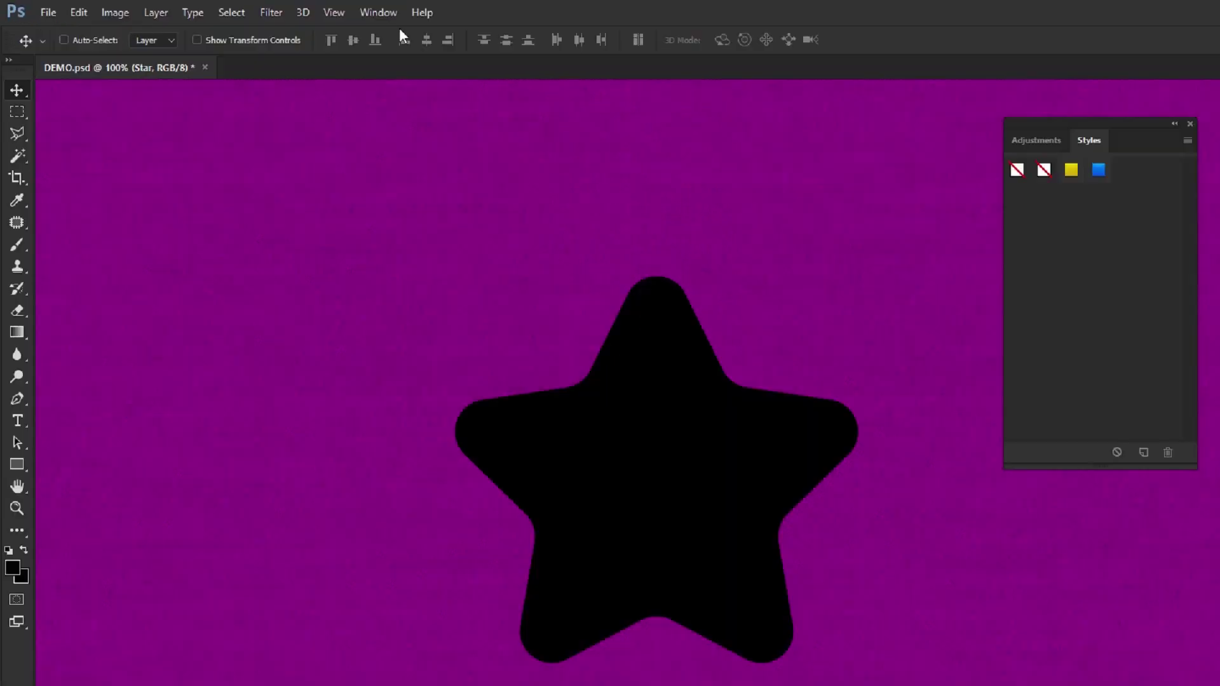
Step: Load Gigantic Stitch Actions from the Desktop's Gigantic Stitch Effect folder into the Actions panel, shifting it left
{"action": "left_click", "coordinate": [282, 9]}
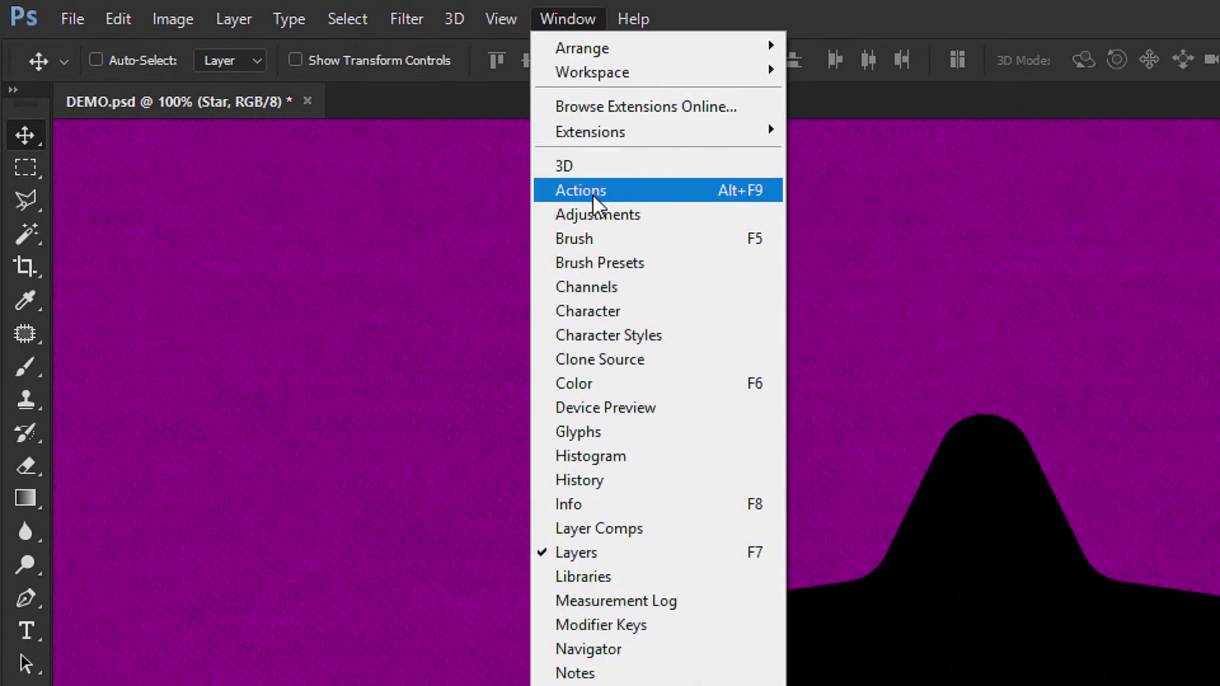
{"action": "left_click", "coordinate": [635, 192]}
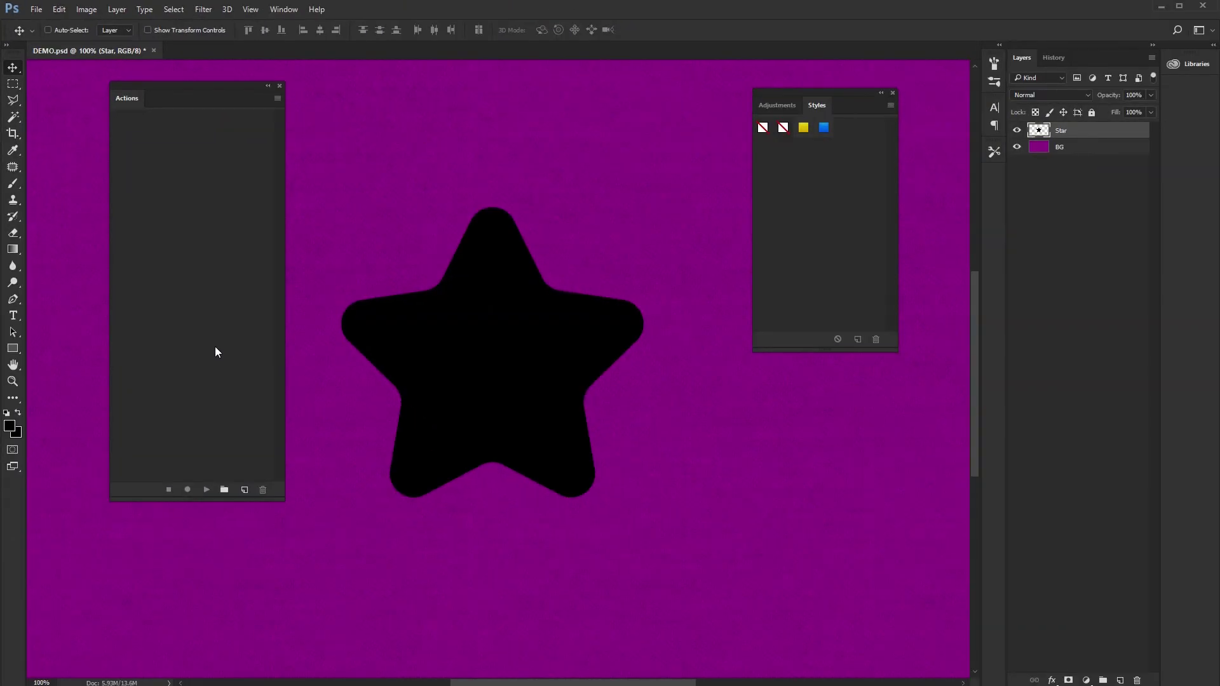
{"action": "left_click", "coordinate": [277, 100]}
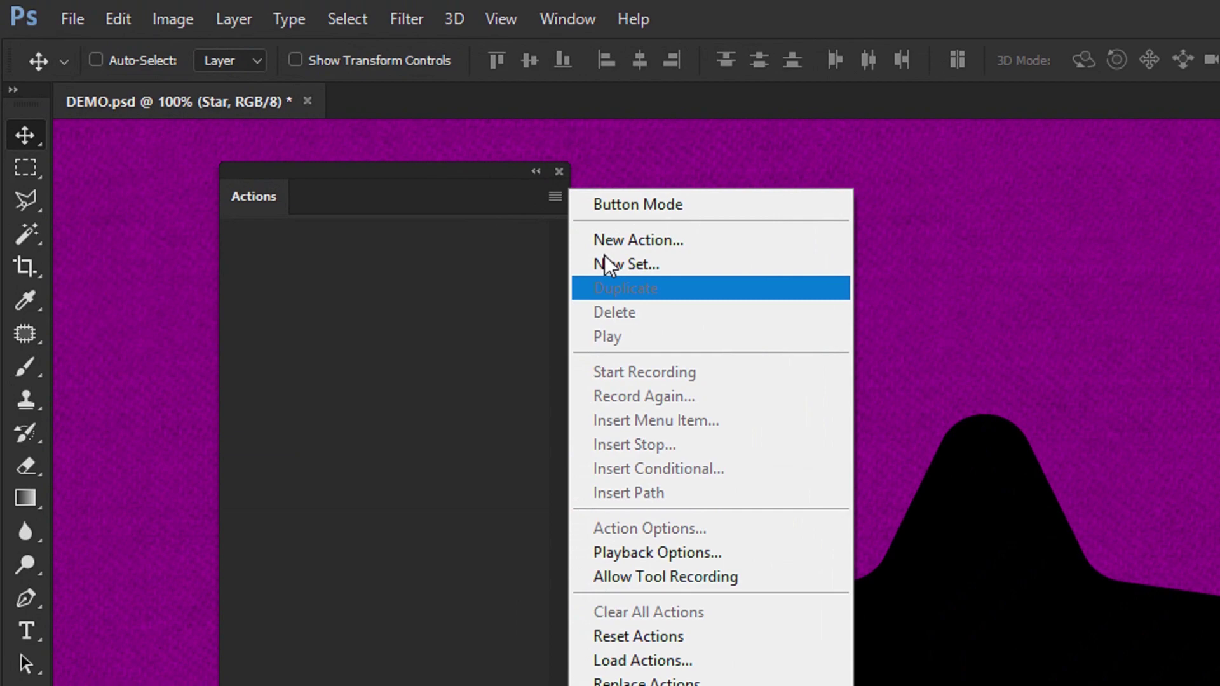
{"action": "left_click", "coordinate": [670, 520]}
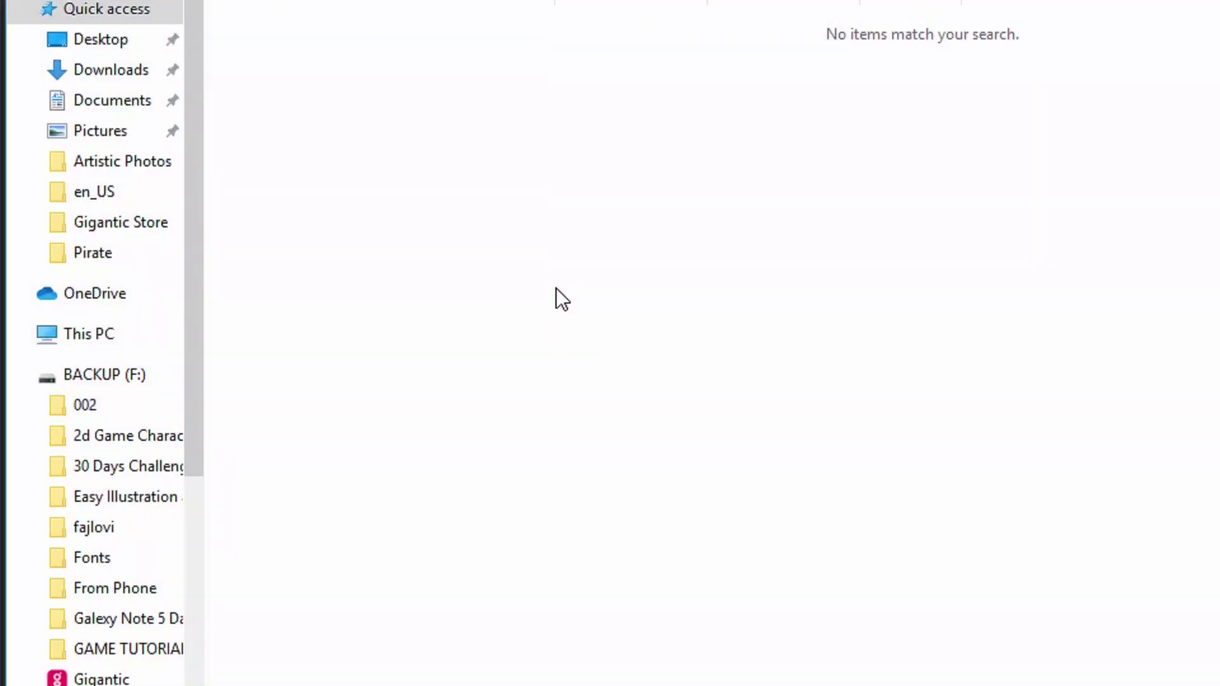
{"action": "left_click", "coordinate": [105, 186]}
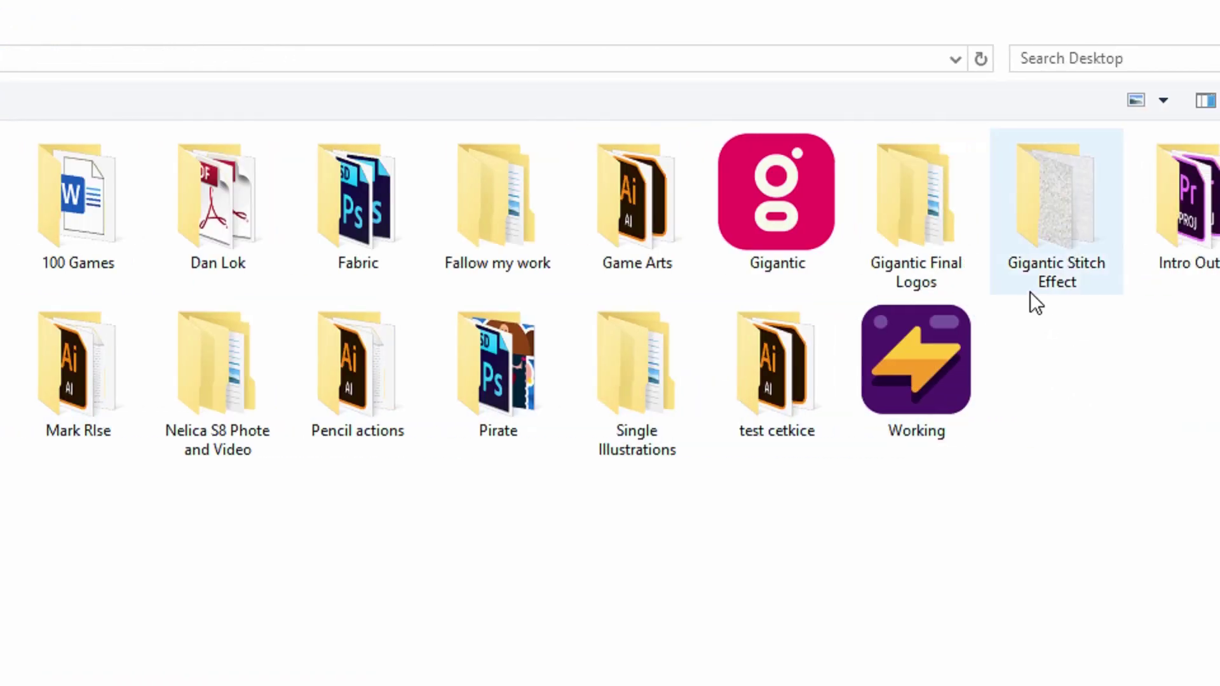
{"action": "double_click", "coordinate": [1031, 289]}
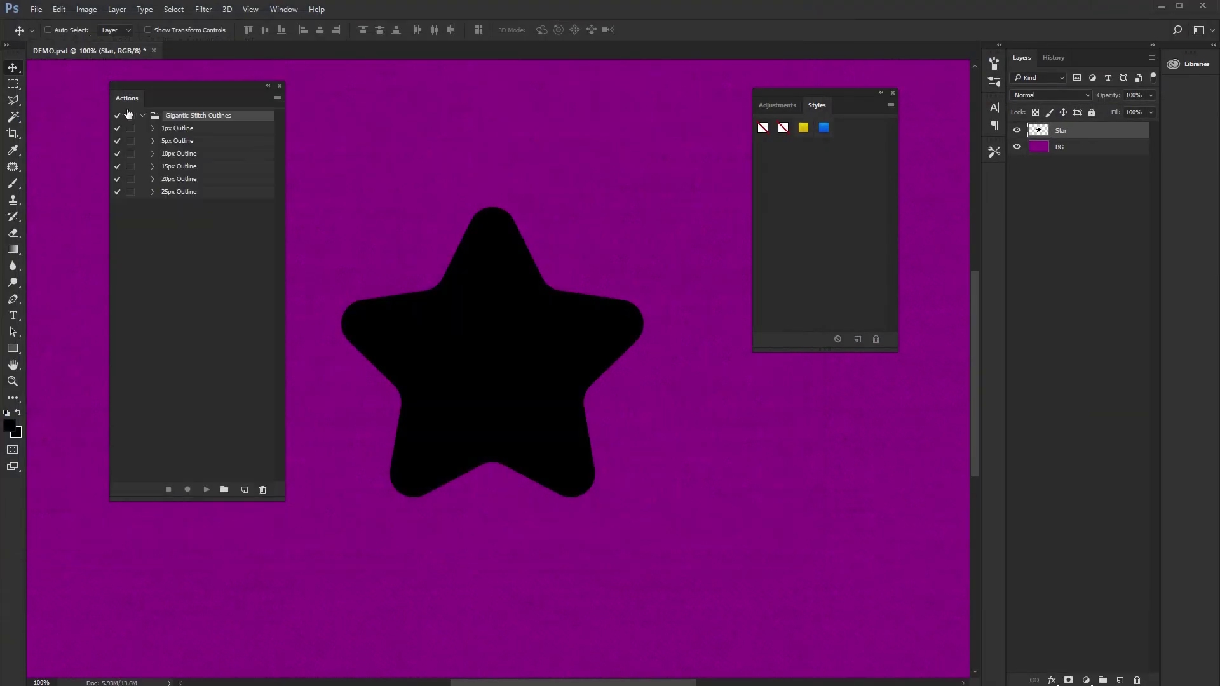
{"action": "left_click_drag", "start_coordinate": [127, 99], "coordinate": [88, 108]}
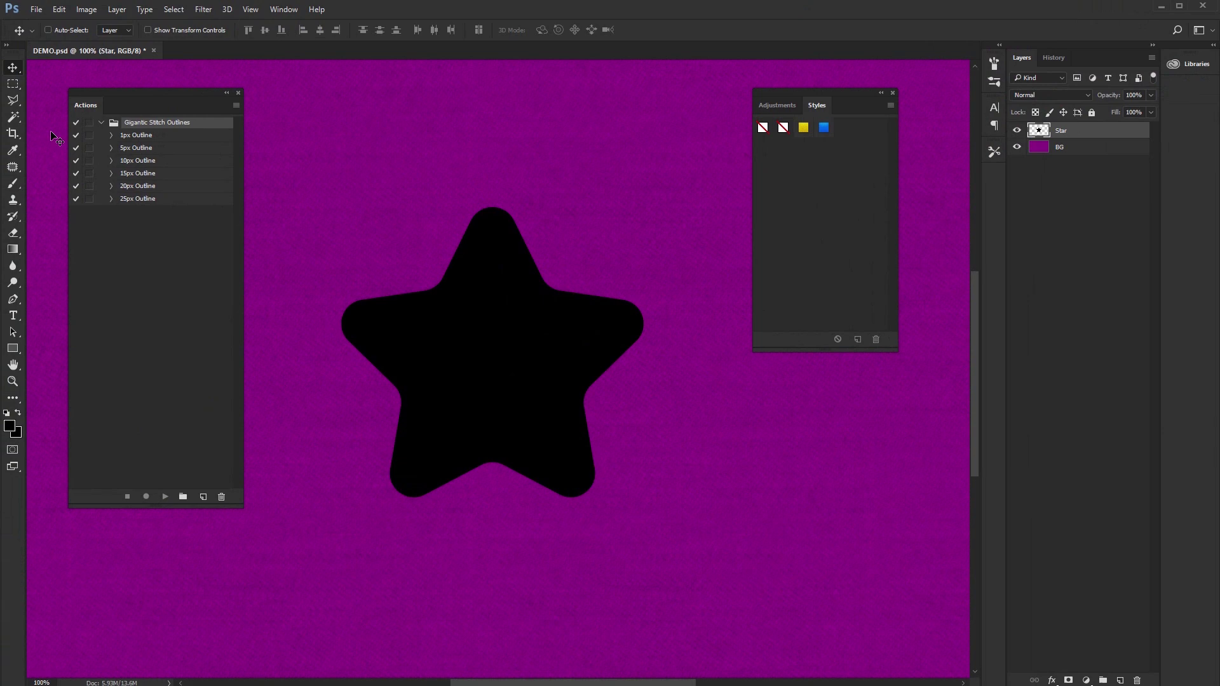
Step: Add Gigantic Stitch Brushes.abr to the Brush tool's presets from the Gigantic Stitch Effect folder
{"action": "key", "text": "b"}
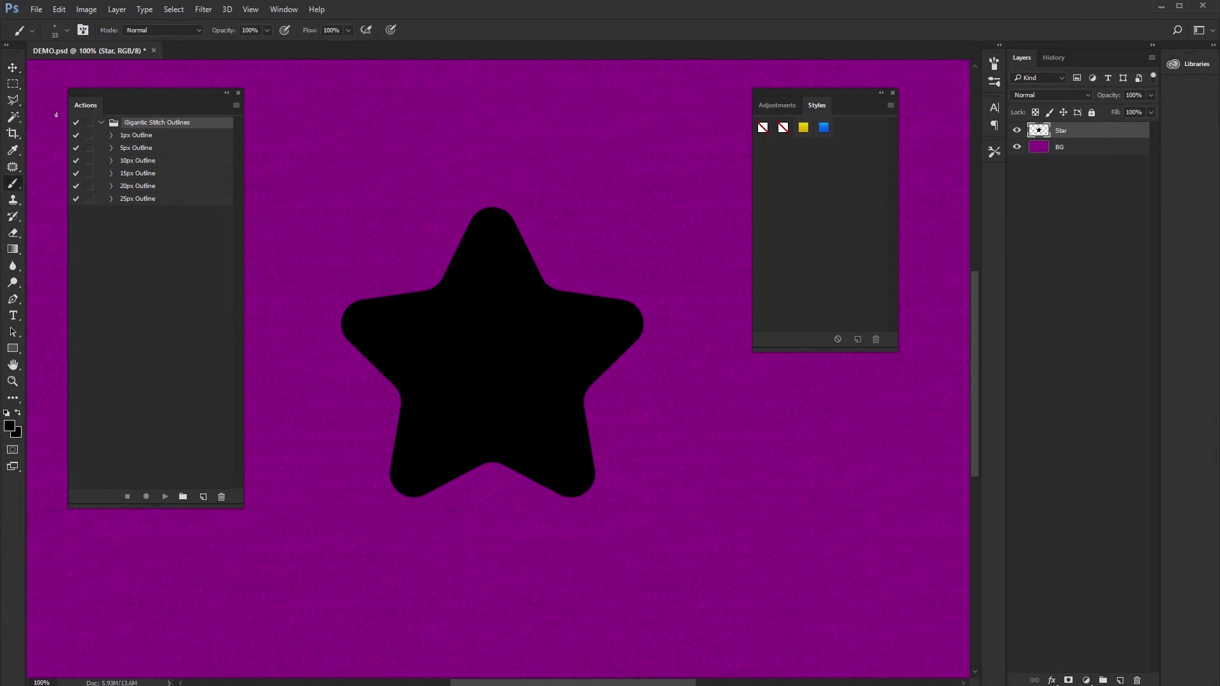
{"action": "left_click", "coordinate": [63, 30]}
{"action": "left_click", "coordinate": [172, 55]}
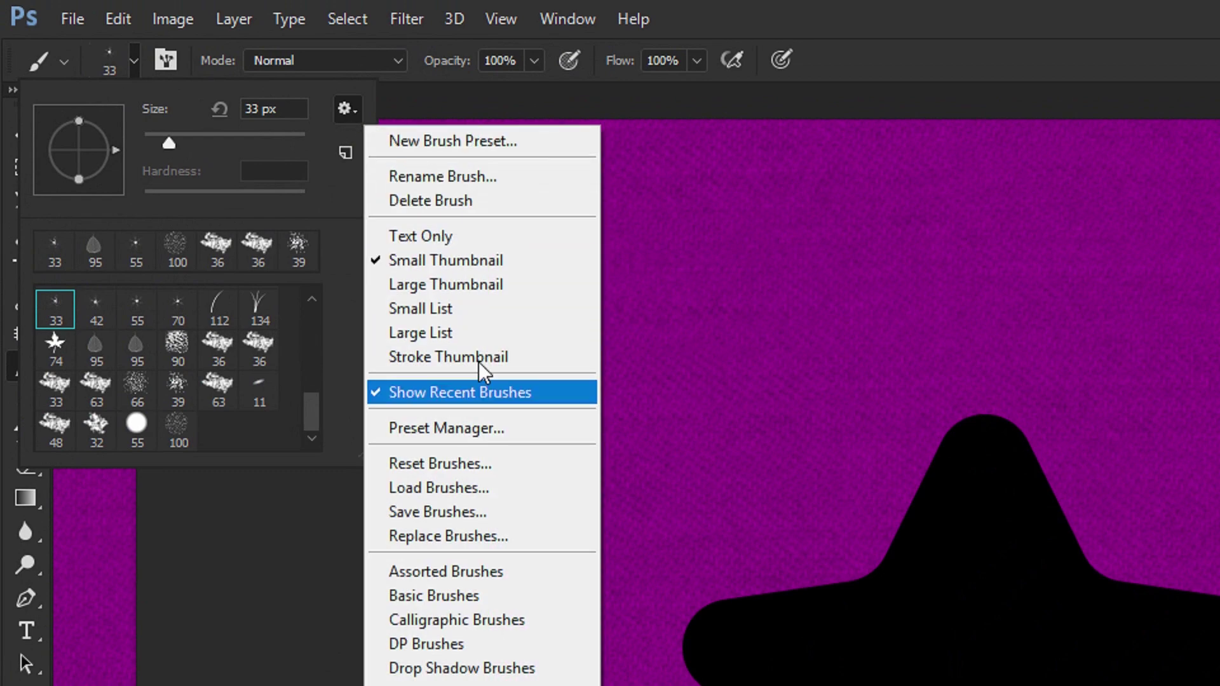
{"action": "left_click", "coordinate": [461, 489]}
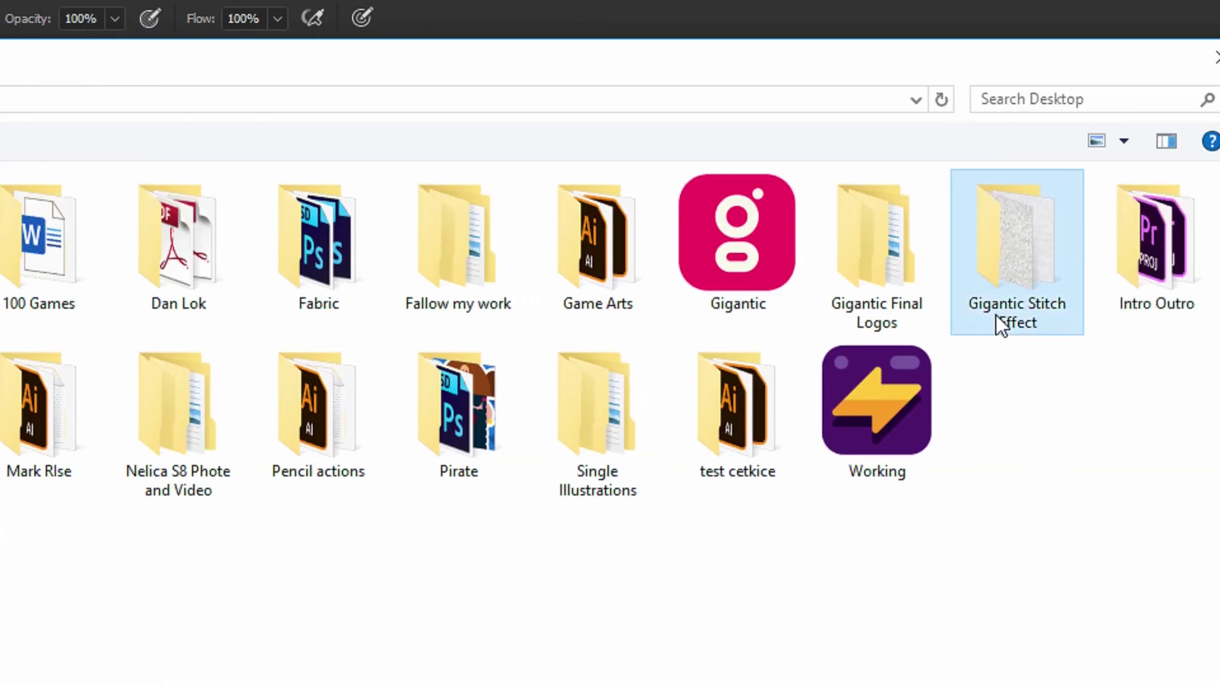
{"action": "double_click", "coordinate": [999, 317]}
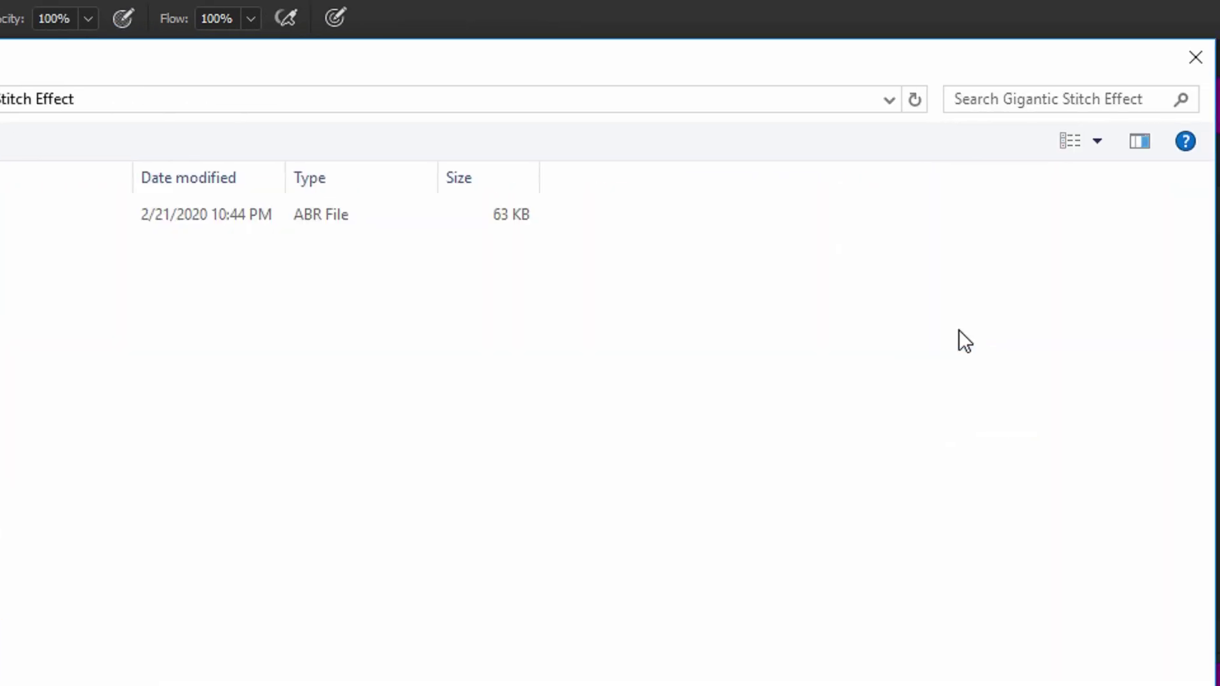
{"action": "left_click", "coordinate": [254, 215]}
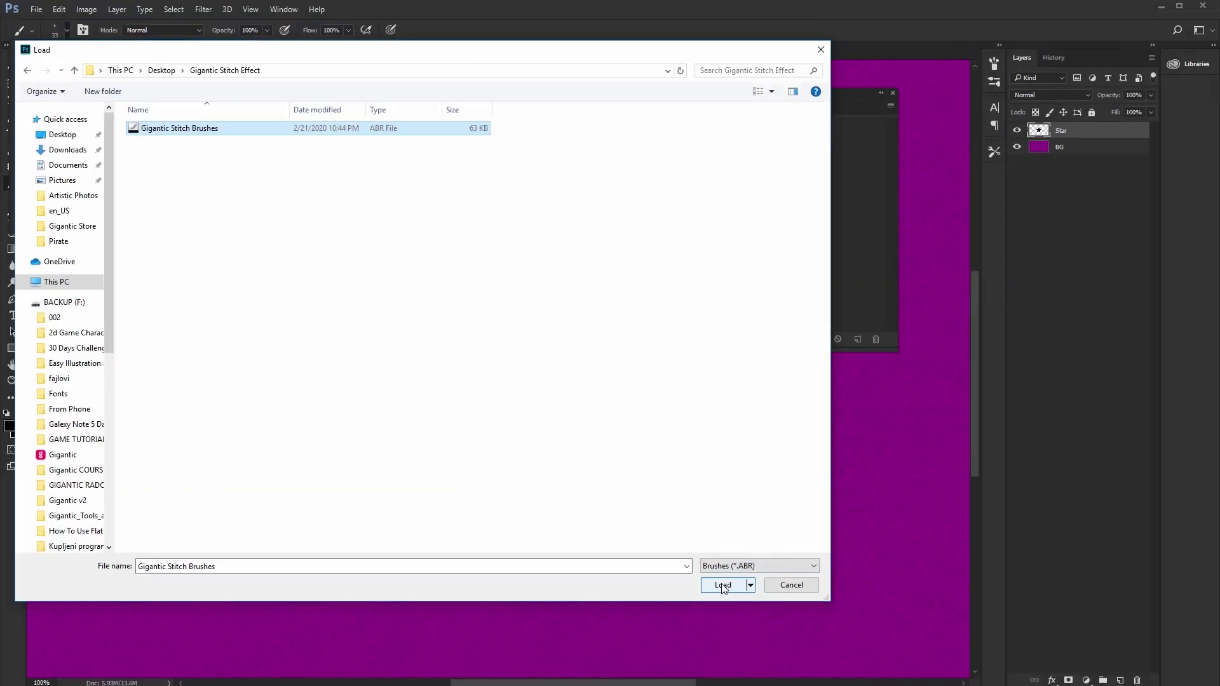
{"action": "left_click", "coordinate": [722, 585]}
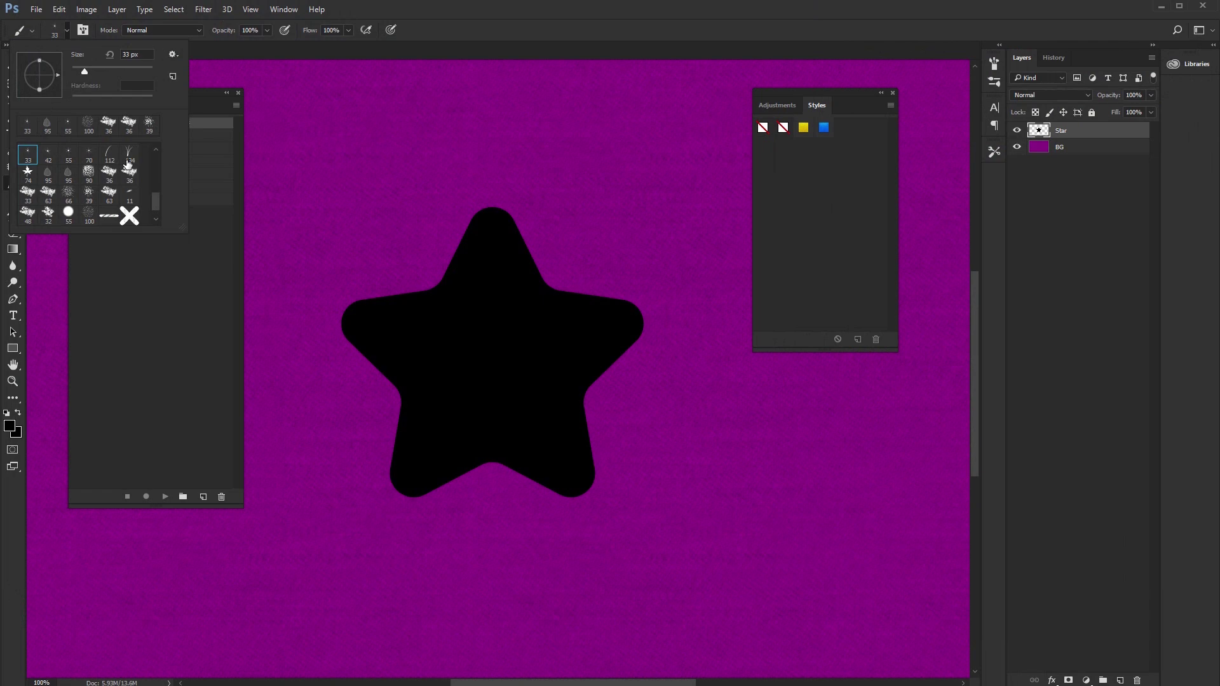
{"action": "scroll", "coordinate": [146, 176], "scroll_direction": "down", "scroll_amount": 1}
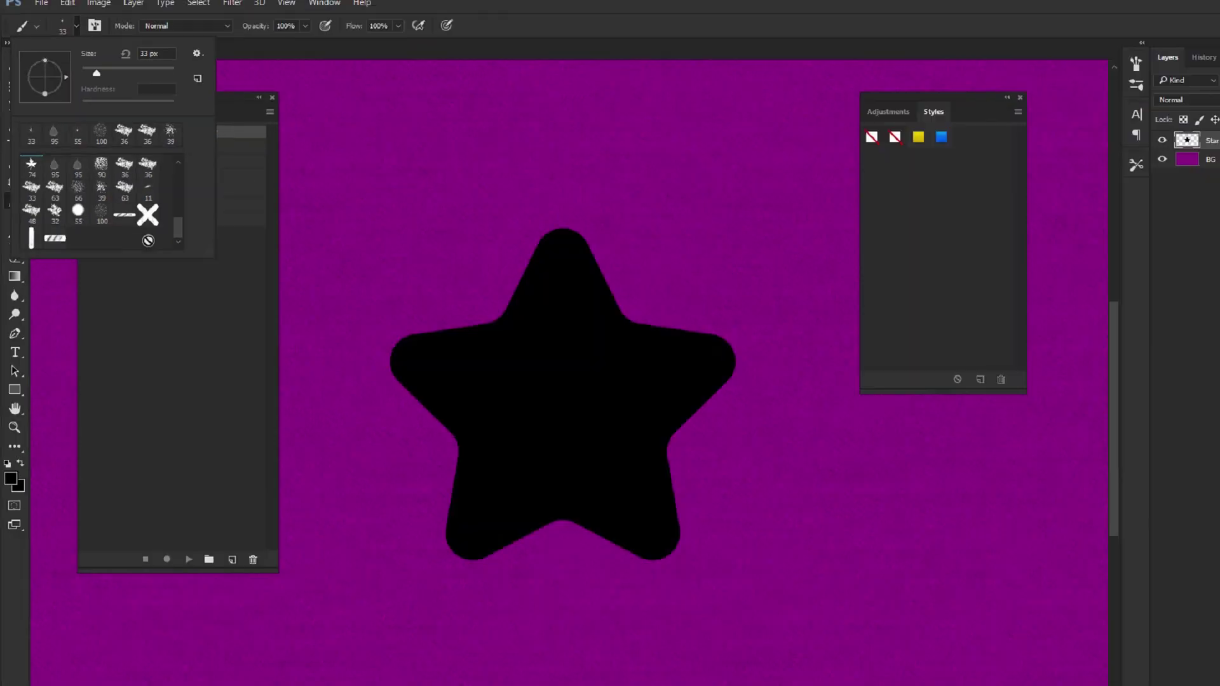
{"action": "left_click", "coordinate": [426, 154]}
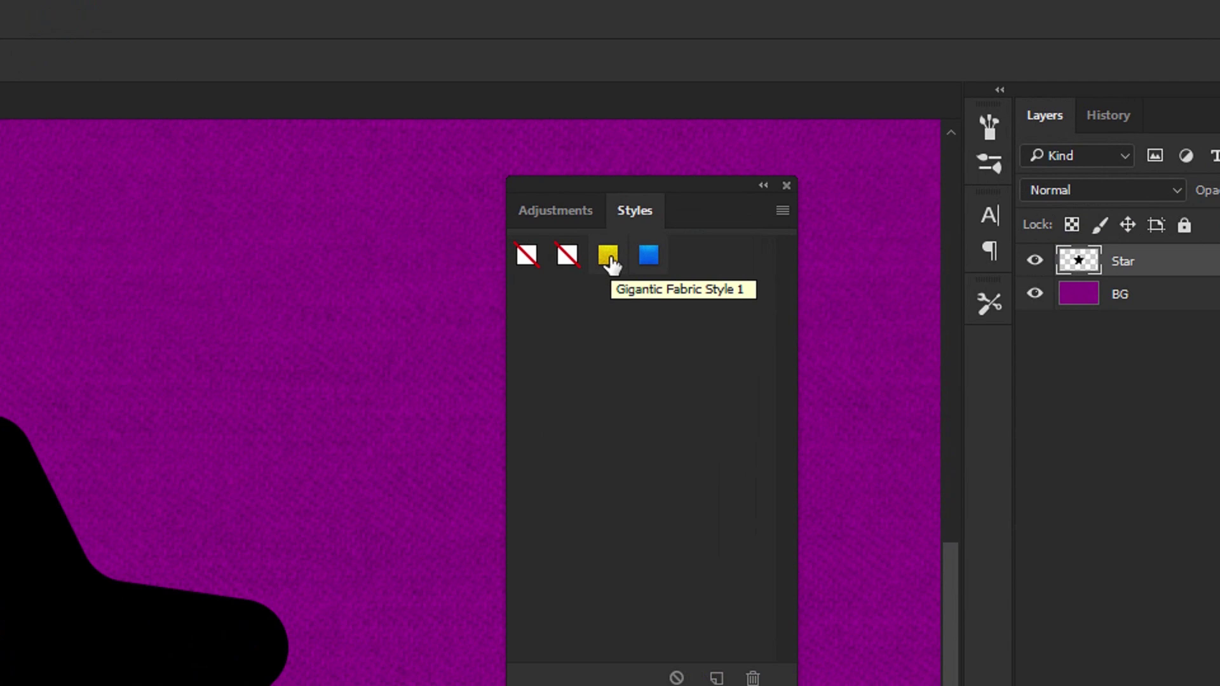
Step: Apply the yellow Gigantic Fabric Style 1 to the Star layer, also trying the blue style
{"action": "left_click", "coordinate": [609, 258]}
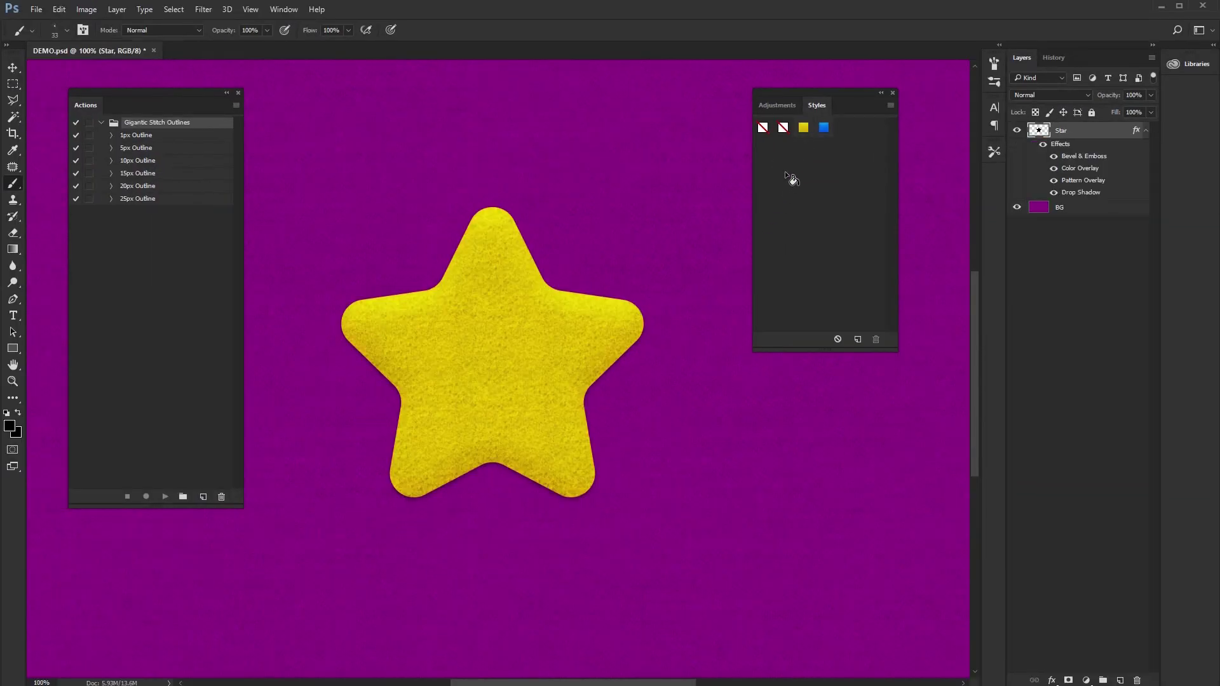
{"action": "left_click", "coordinate": [822, 128]}
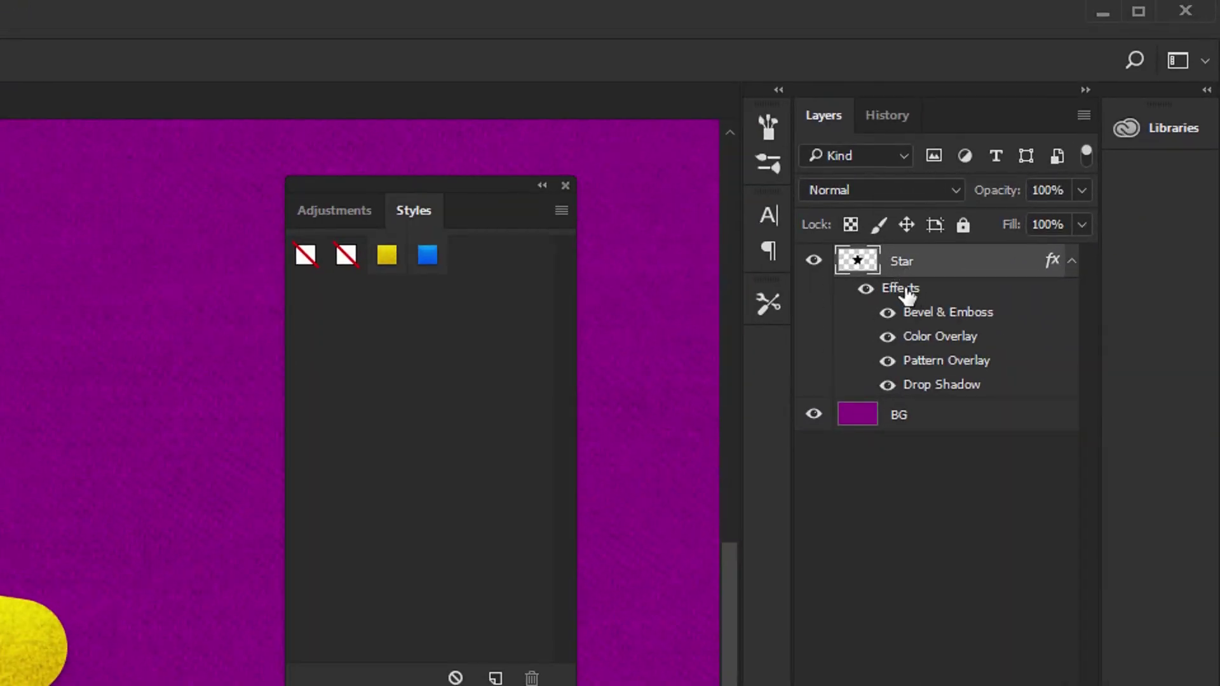
{"action": "double_click", "coordinate": [908, 290]}
{"action": "left_click", "coordinate": [401, 256]}
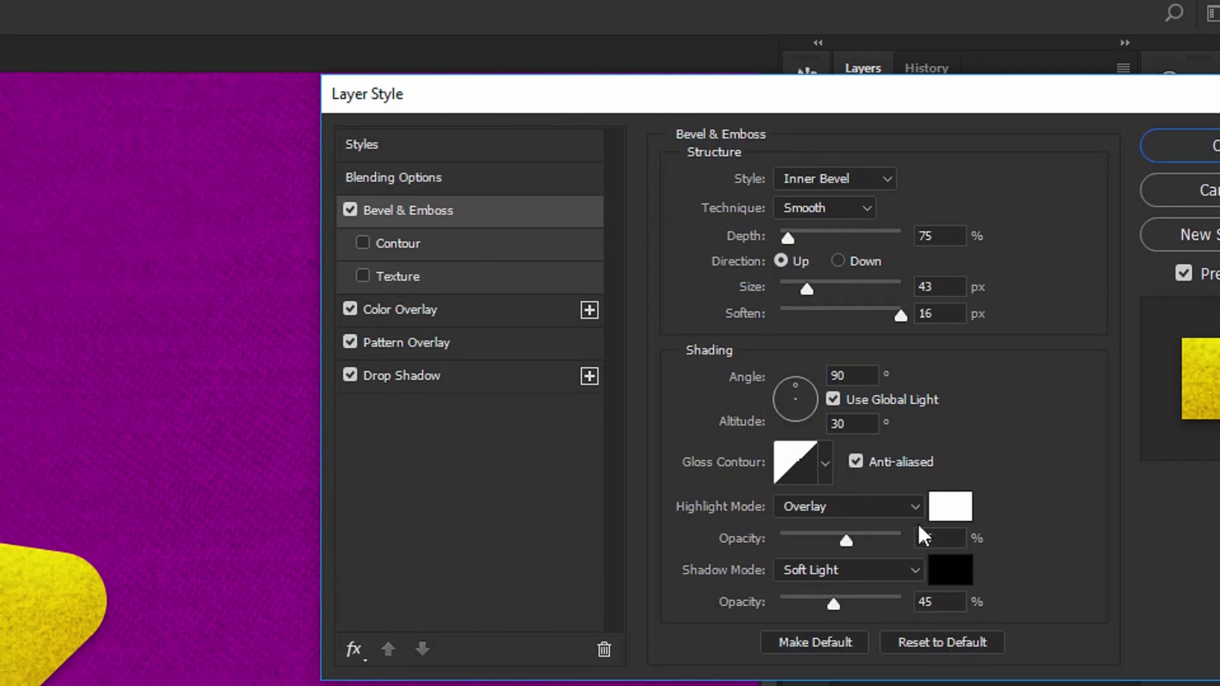
{"action": "left_click", "coordinate": [419, 294]}
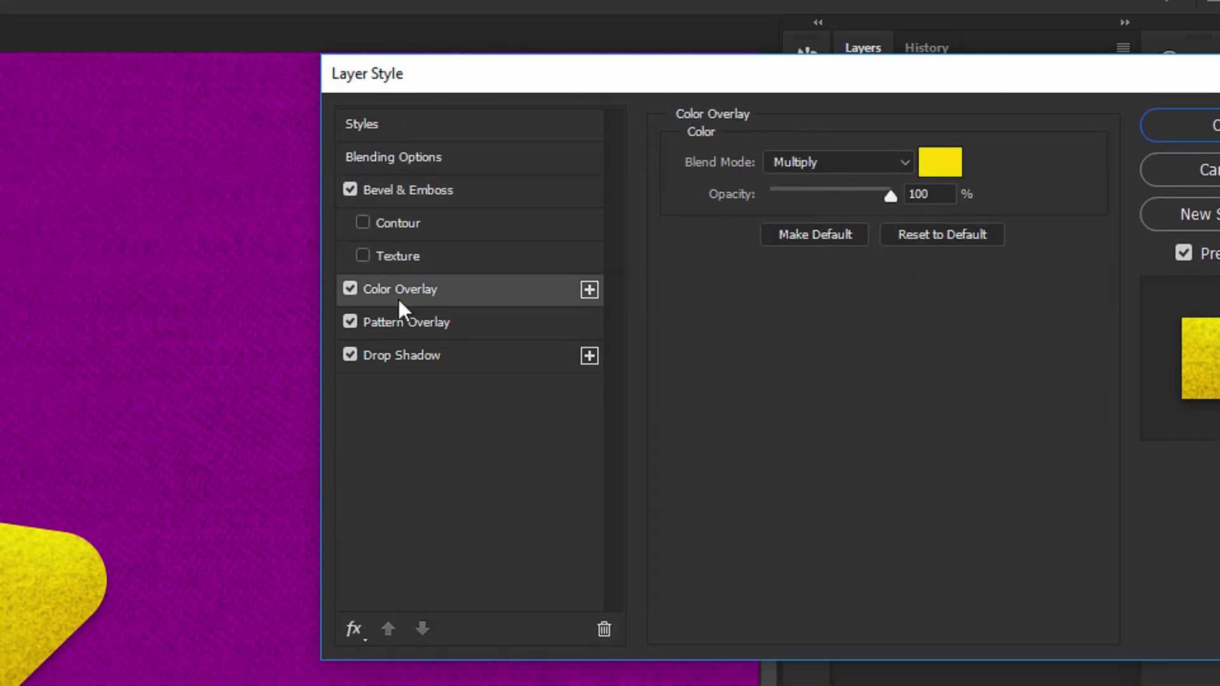
{"action": "left_click", "coordinate": [940, 165]}
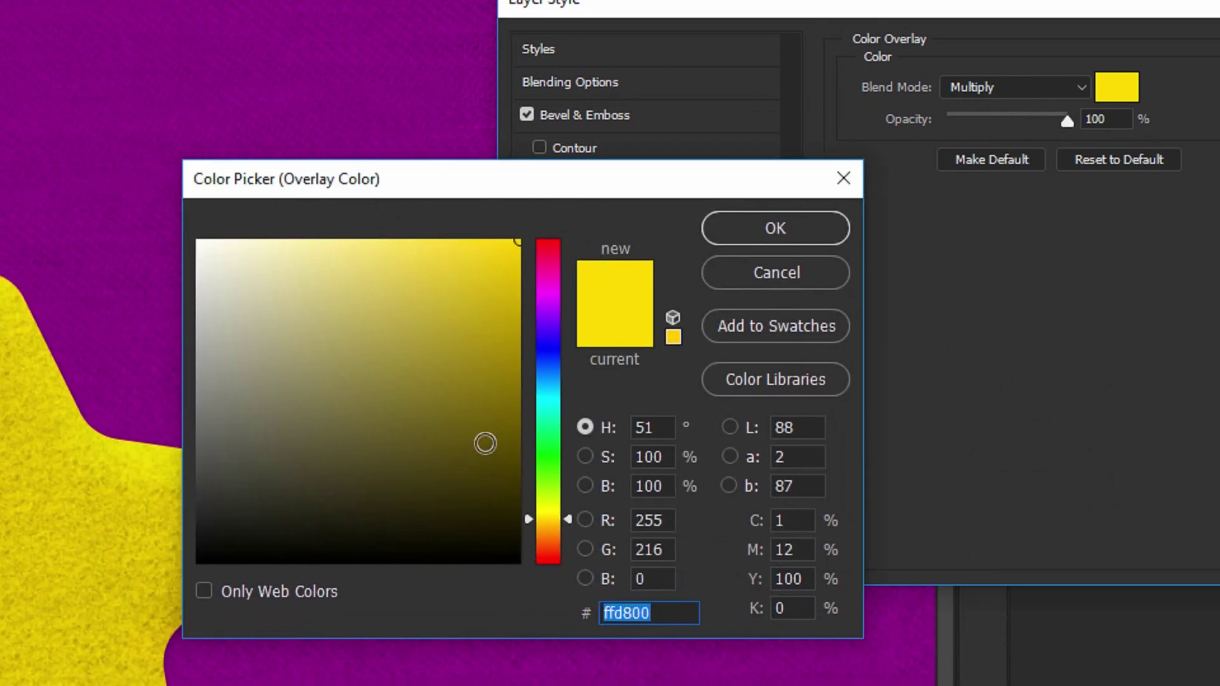
{"action": "left_click", "coordinate": [371, 343]}
{"action": "mouse_move", "coordinate": [488, 351]}
{"action": "left_mouse_down"}
{"action": "mouse_move", "coordinate": [364, 270]}
{"action": "mouse_move", "coordinate": [294, 501]}
{"action": "mouse_move", "coordinate": [414, 397]}
{"action": "left_mouse_up"}
{"action": "left_click", "coordinate": [757, 240]}
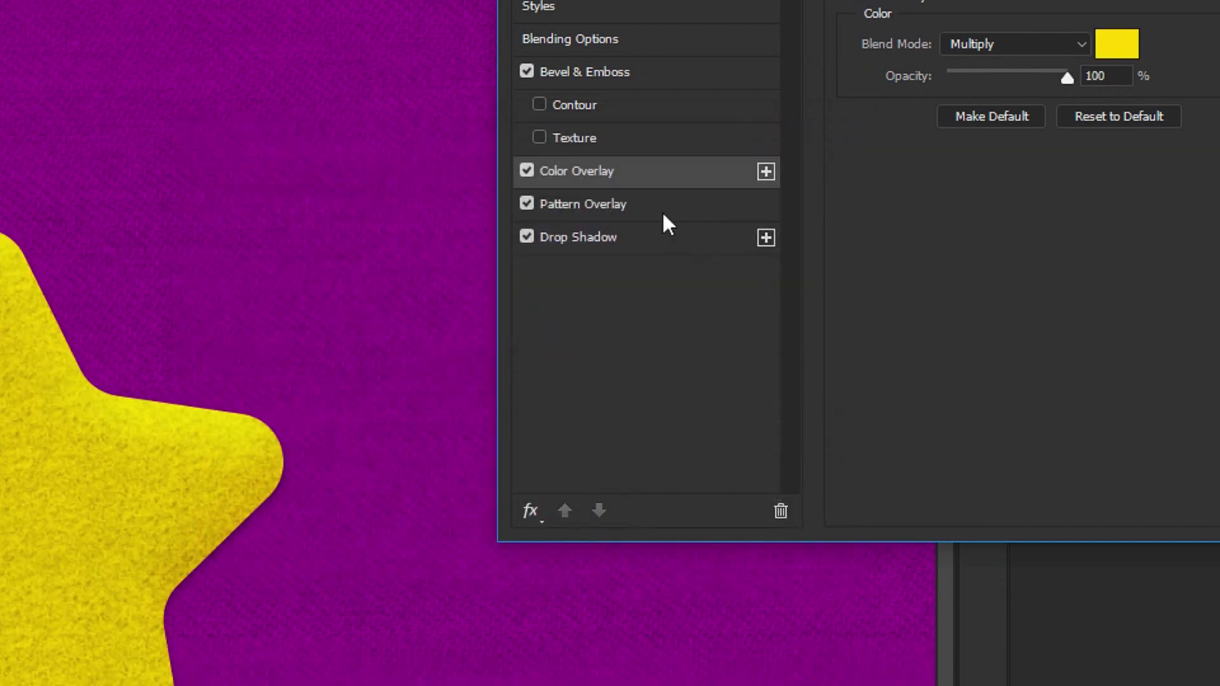
{"action": "left_click", "coordinate": [576, 205]}
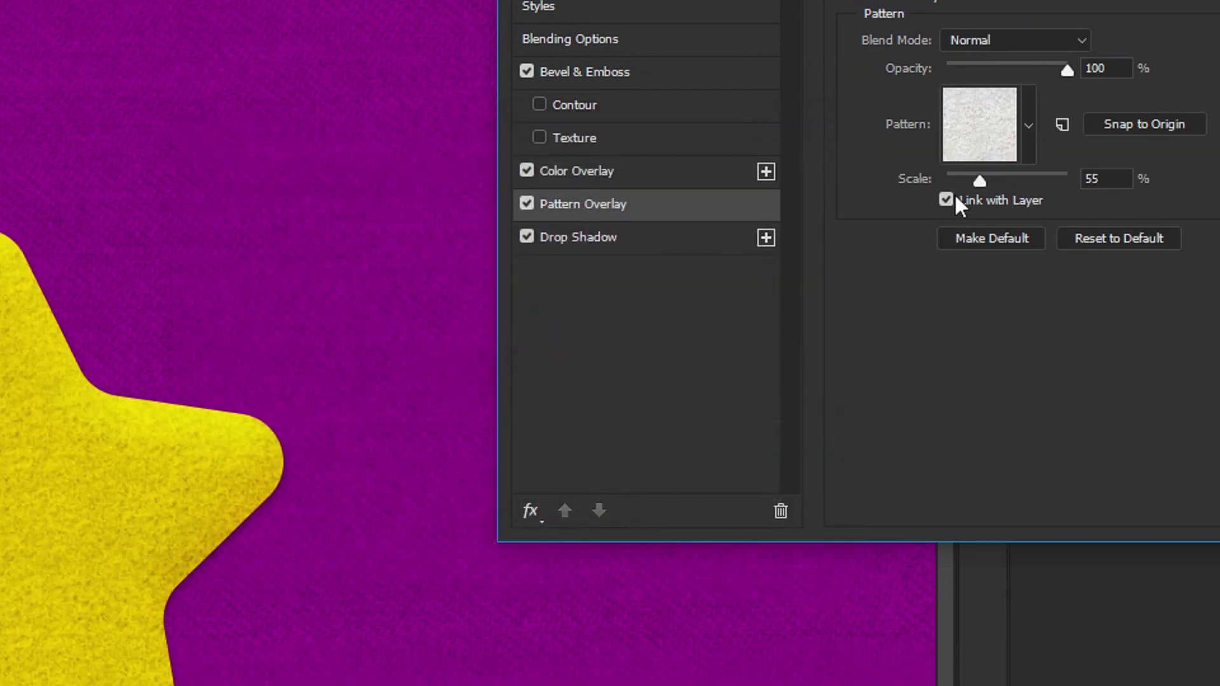
{"action": "left_click", "coordinate": [976, 183]}
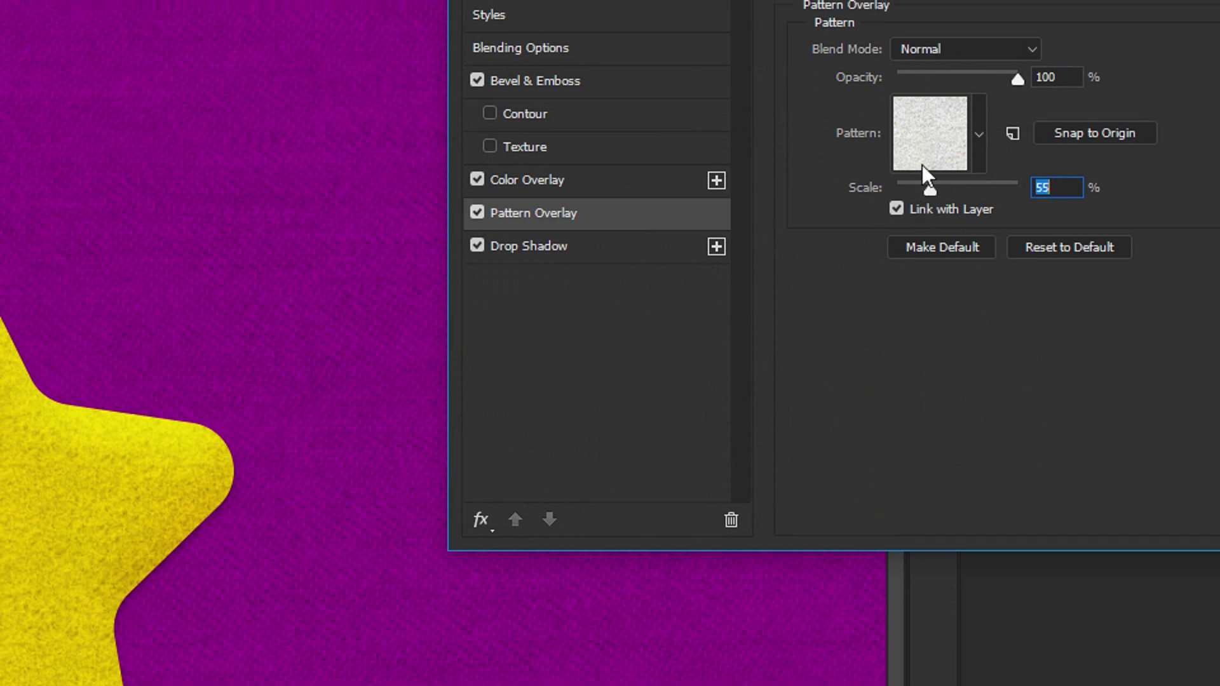
{"action": "left_click", "coordinate": [517, 261]}
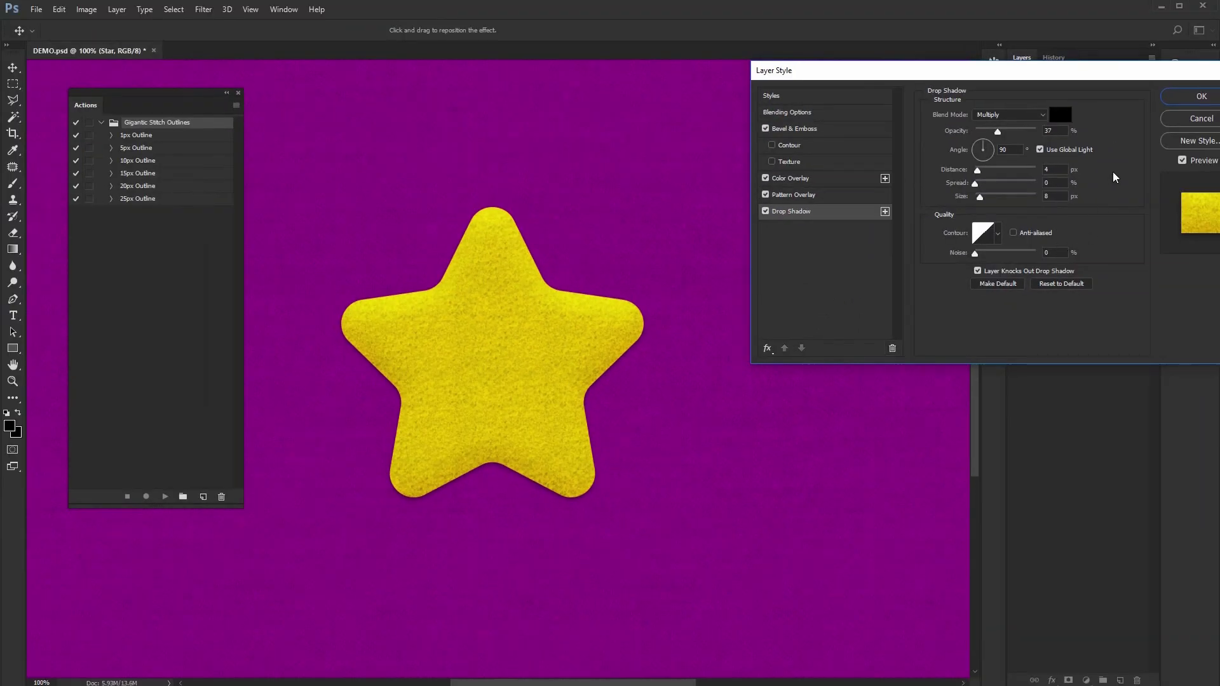
{"action": "left_click", "coordinate": [1176, 121]}
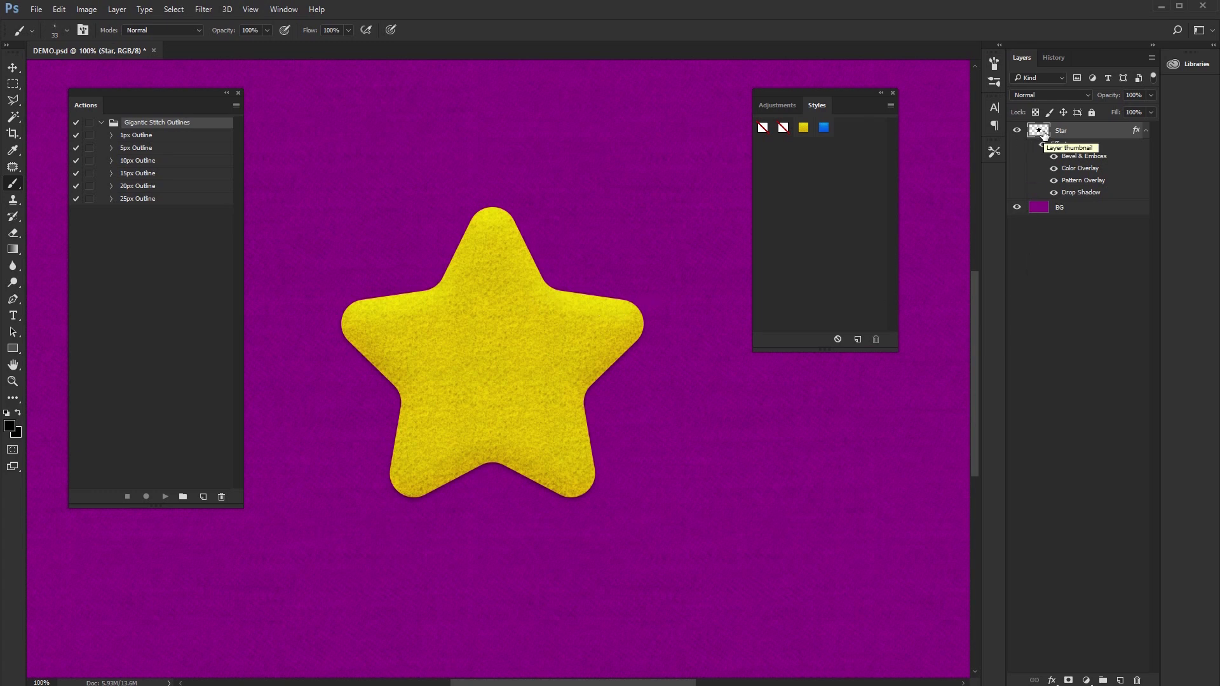
Step: Load the Star layer's outline as a selection and select the 10px Outline action
{"action": "left_click", "coordinate": [1045, 133], "text": "ctrl"}
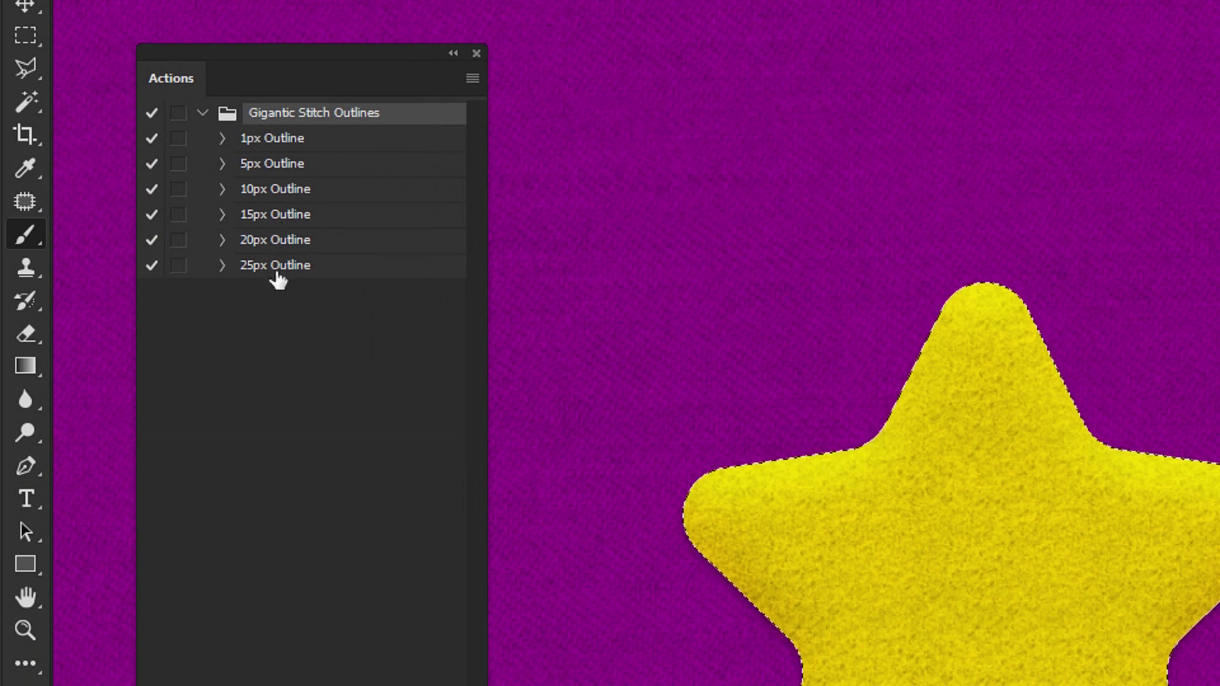
{"action": "left_click", "coordinate": [249, 191]}
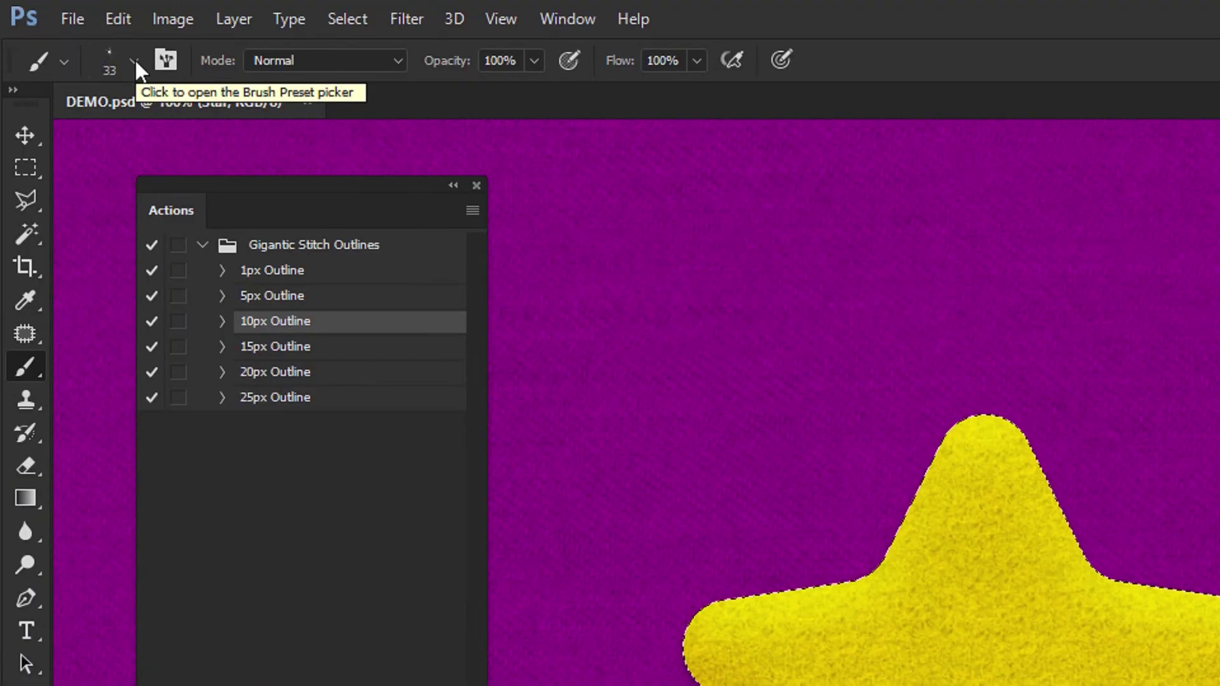
Step: Choose the striped dash brush tip at 18 px and confirm black (000000) as foreground colour
{"action": "left_click", "coordinate": [134, 61]}
{"action": "scroll", "coordinate": [270, 384], "scroll_direction": "down", "scroll_amount": 1}
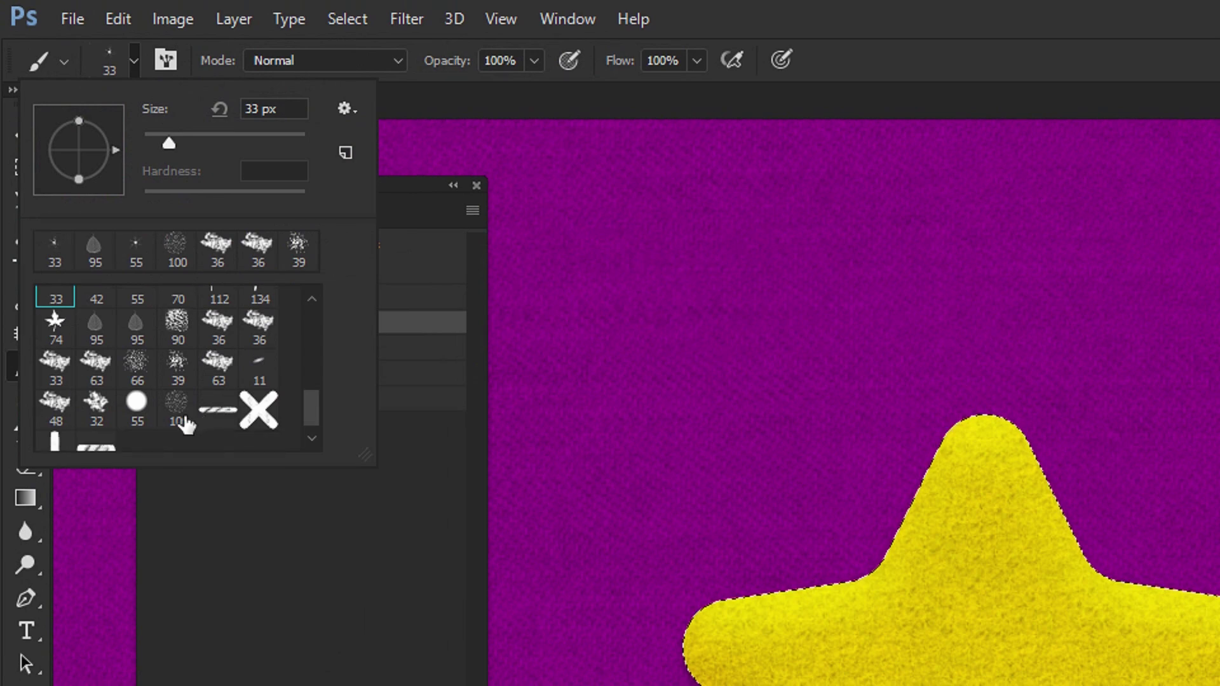
{"action": "left_click", "coordinate": [223, 416]}
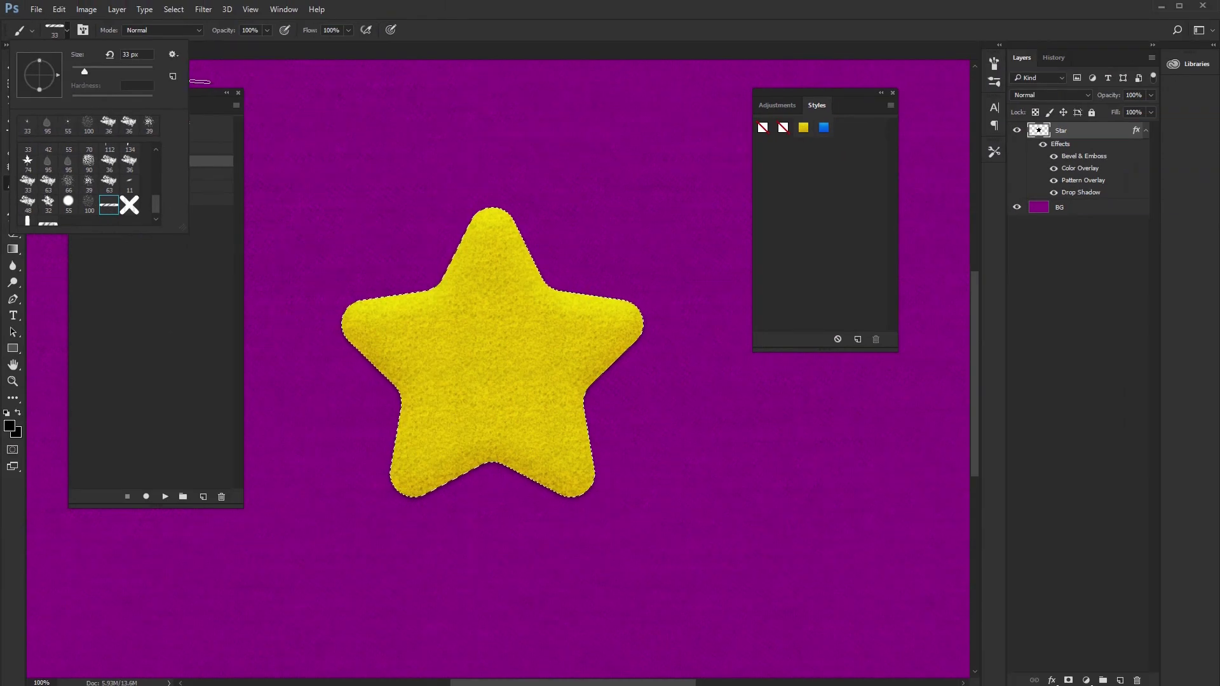
{"action": "key", "text": "Return"}
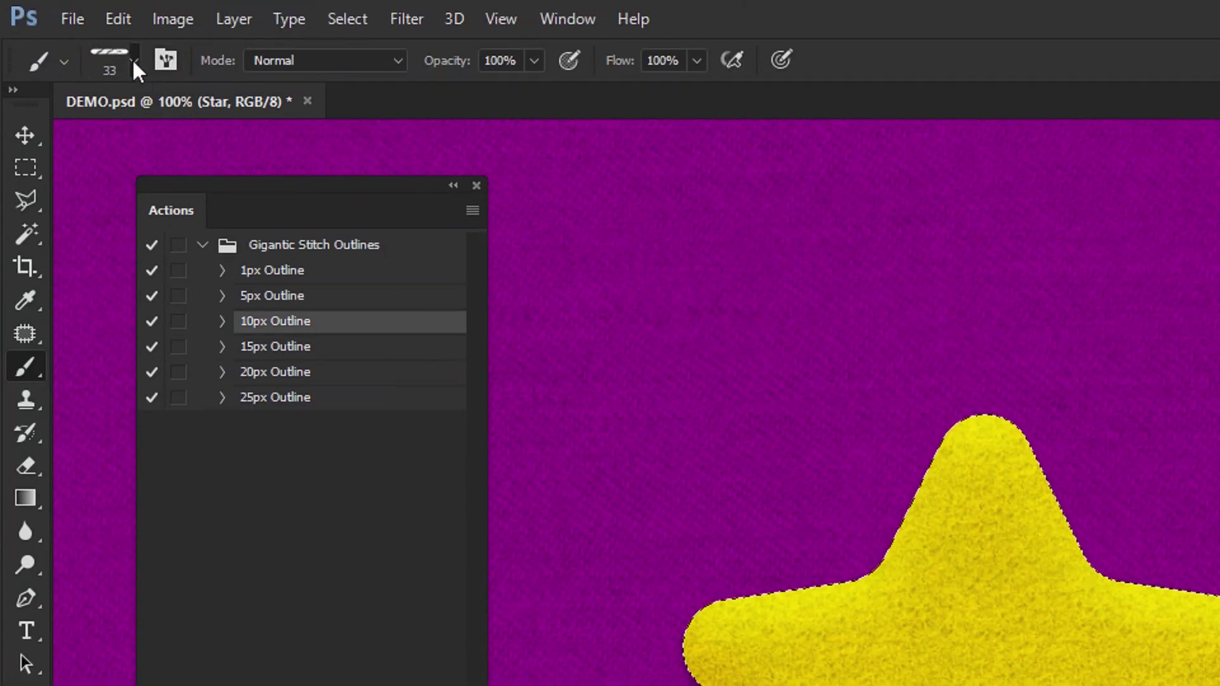
{"action": "left_click", "coordinate": [134, 61]}
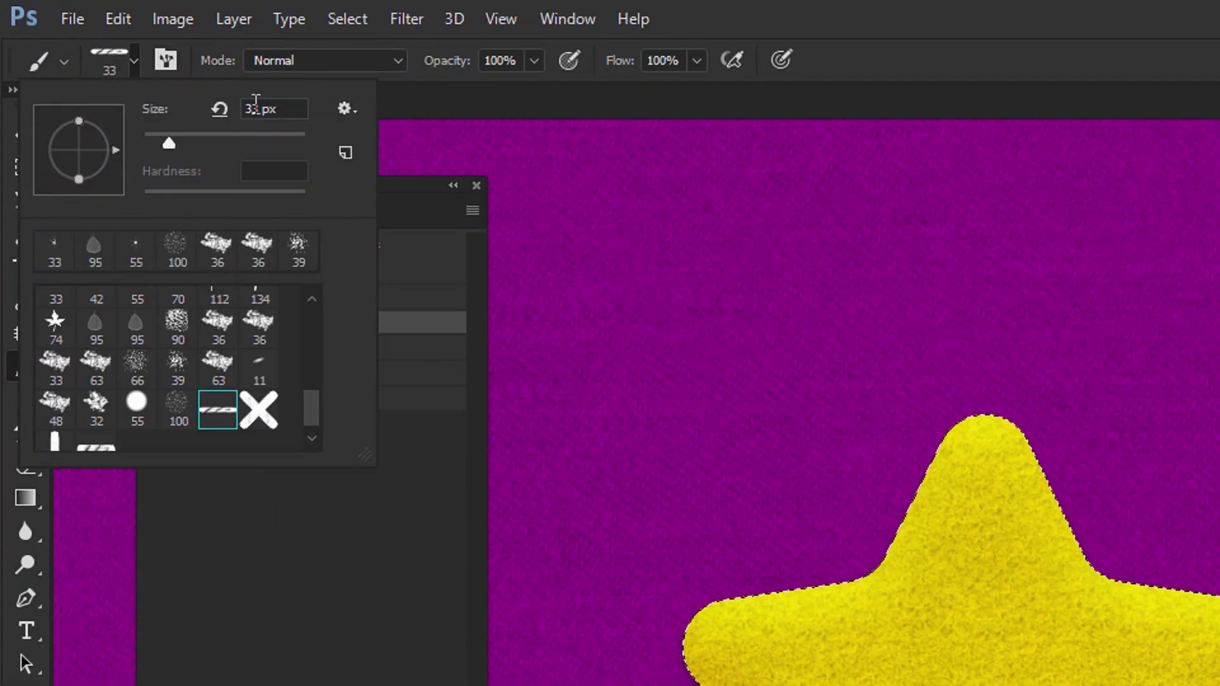
{"action": "double_click", "coordinate": [256, 109]}
{"action": "type", "text": "318"}
{"action": "key", "text": "Return"}
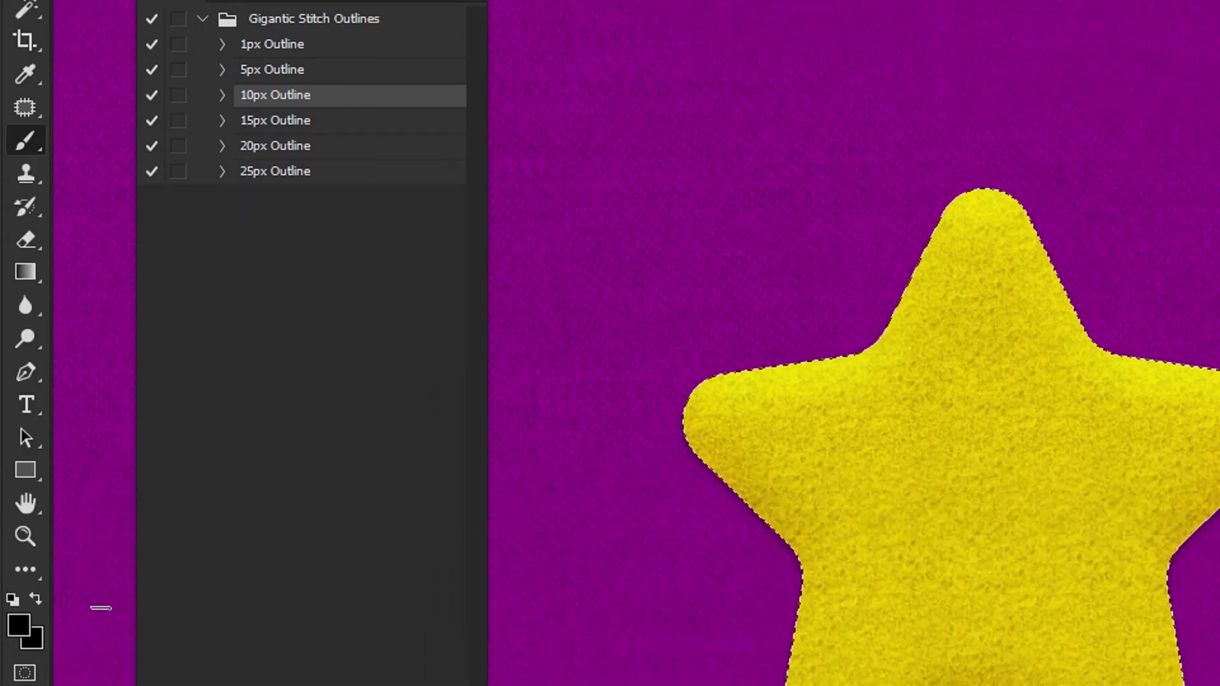
{"action": "left_click", "coordinate": [23, 539]}
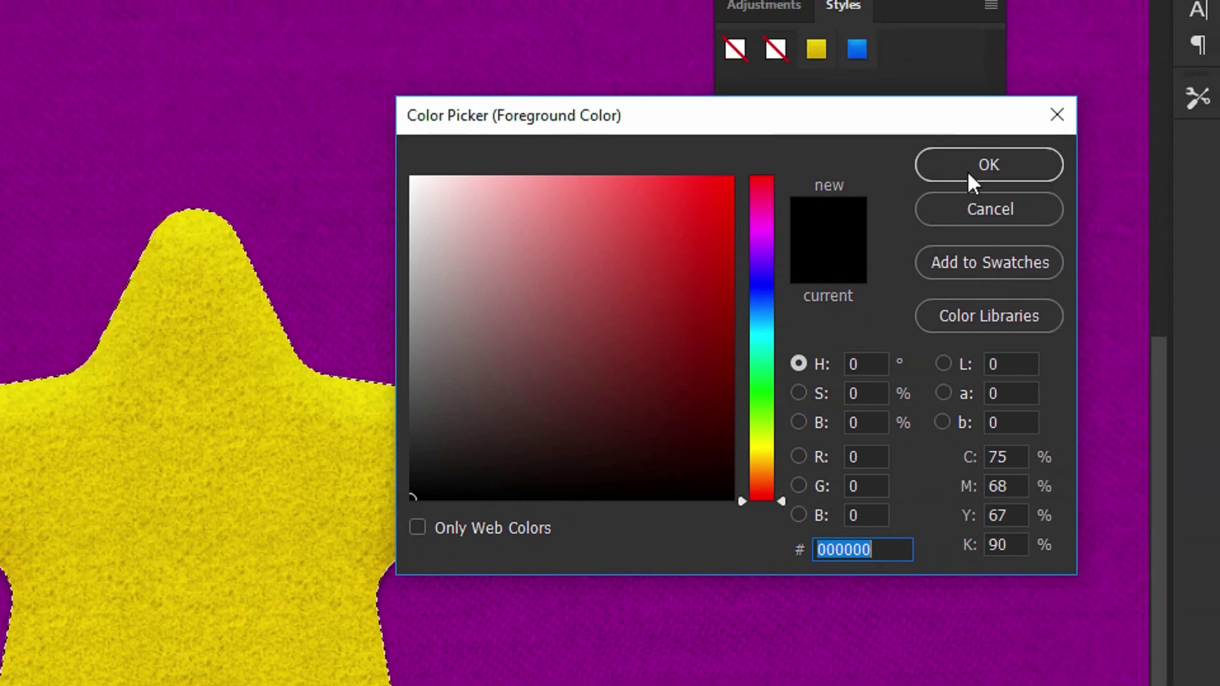
{"action": "left_click", "coordinate": [1006, 150]}
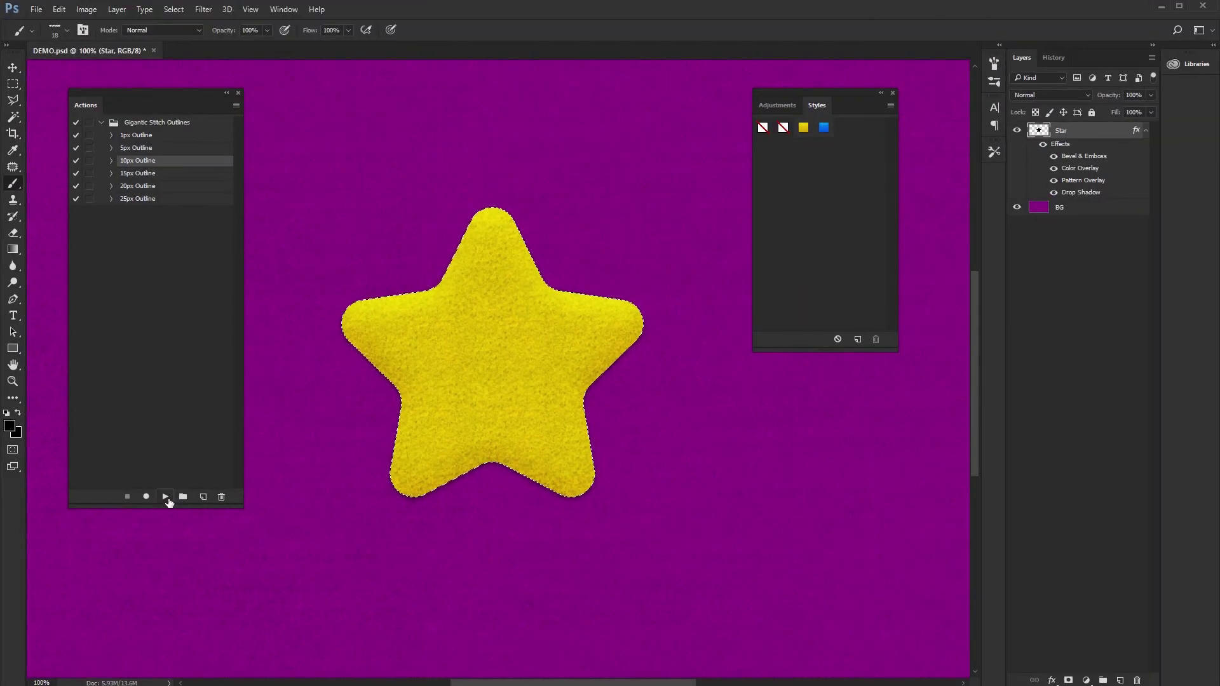
Step: Run the 10px Outline action to add a dashed stitch outline on Layer 1, then zoom out
{"action": "left_click", "coordinate": [167, 498]}
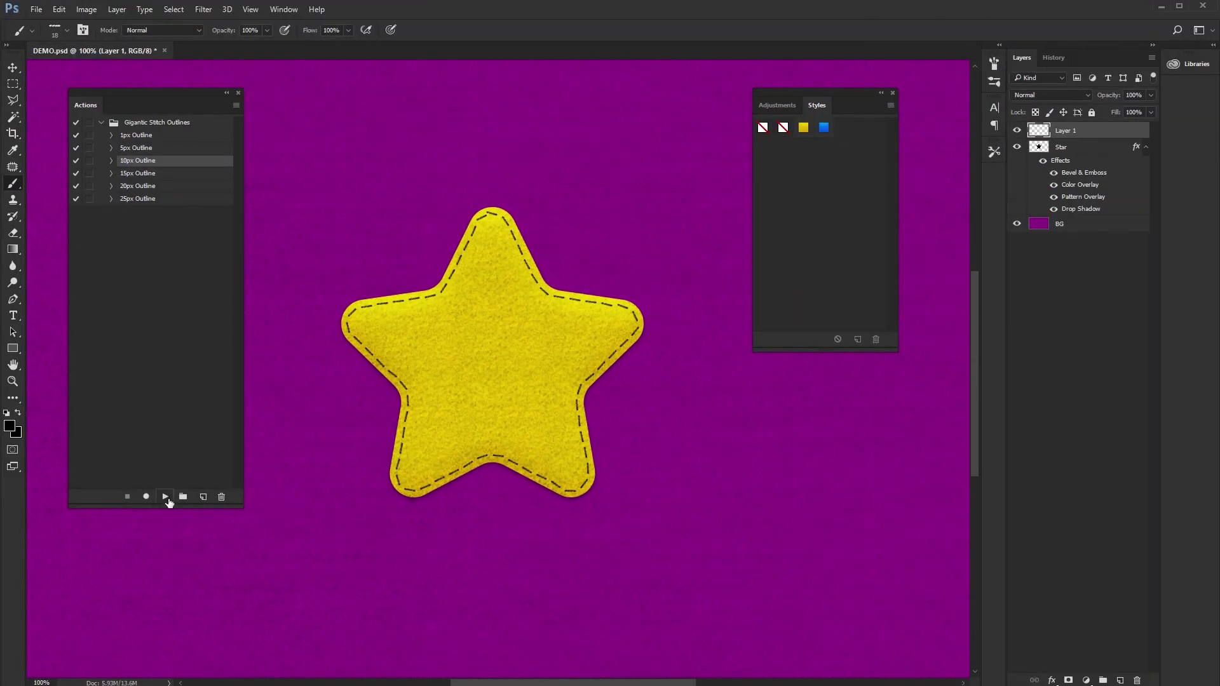
{"action": "key", "text": "ctrl+minus"}
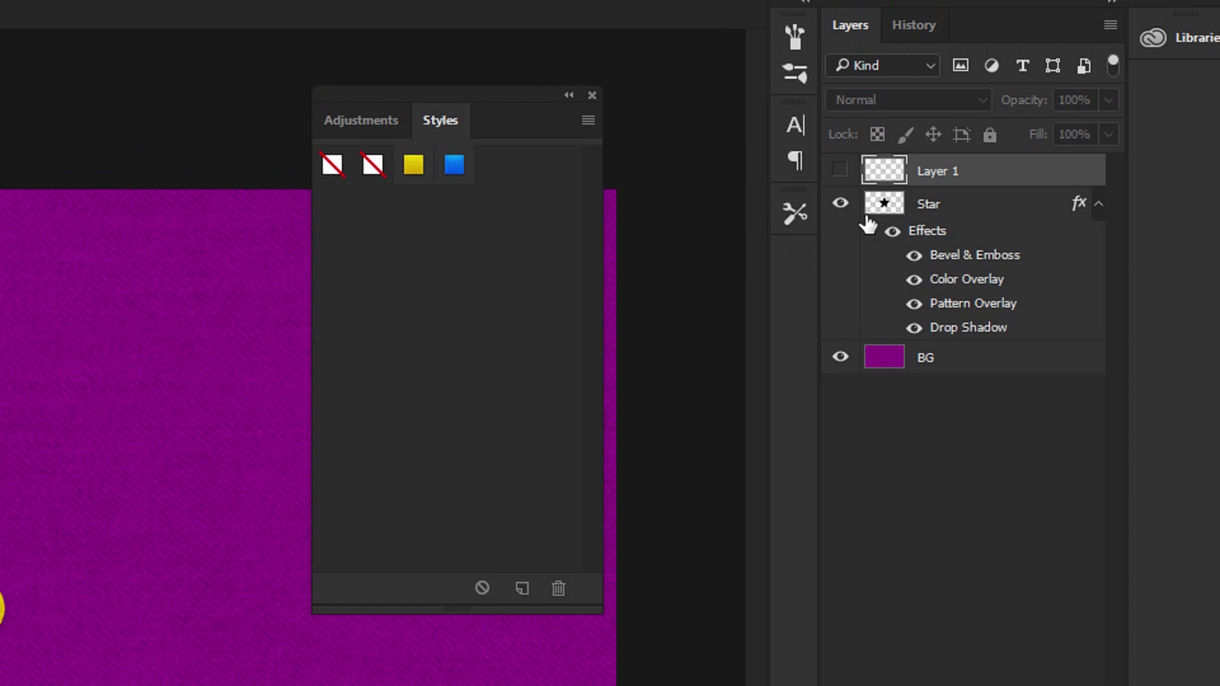
Step: With the Star layer active, run 1px Outline using the X cross-stitch brush tip
{"action": "left_click", "coordinate": [883, 210]}
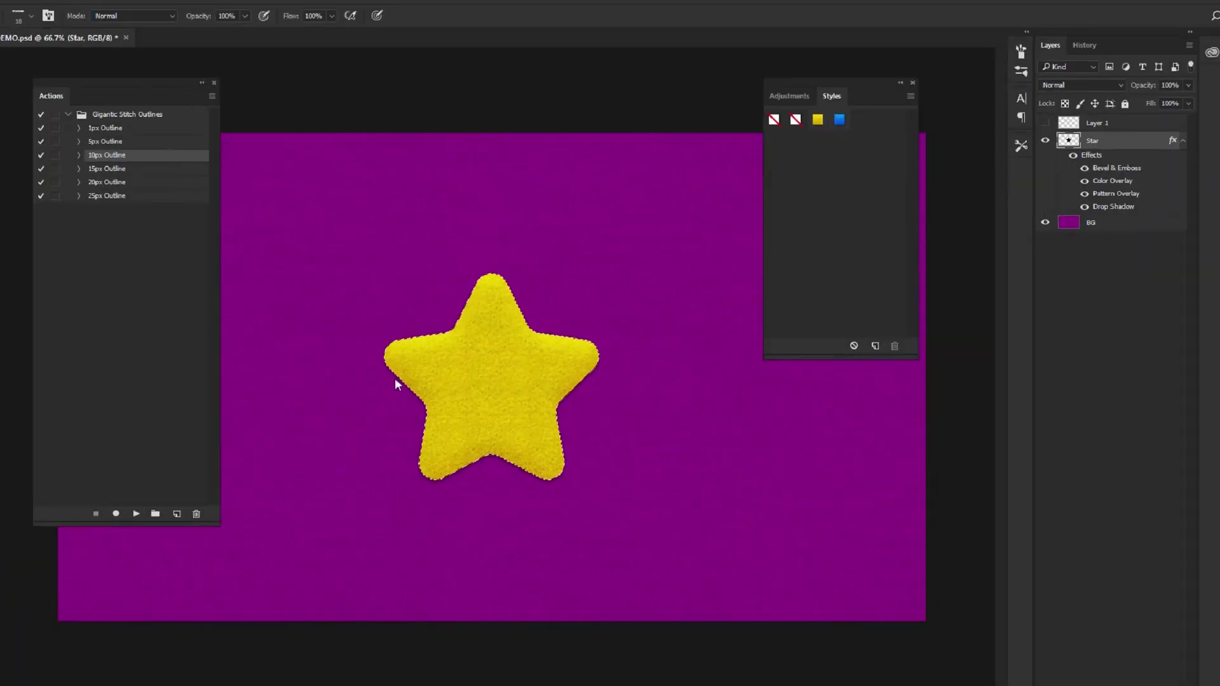
{"action": "left_click", "coordinate": [69, 30]}
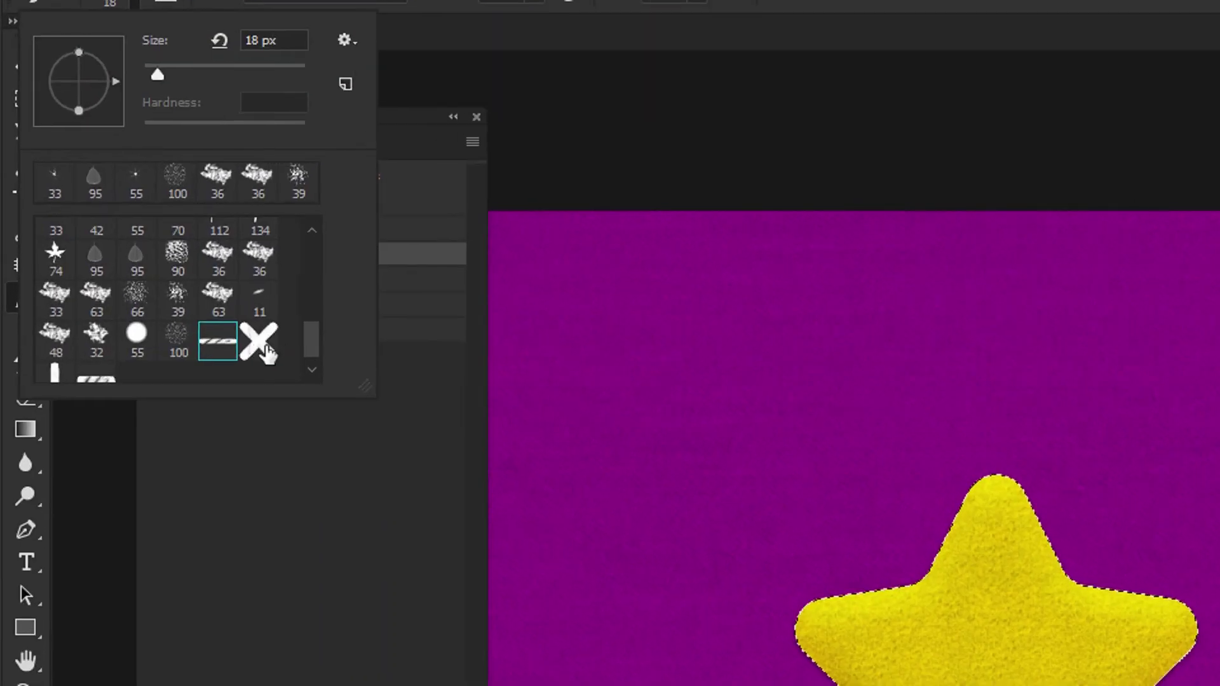
{"action": "left_click", "coordinate": [267, 349]}
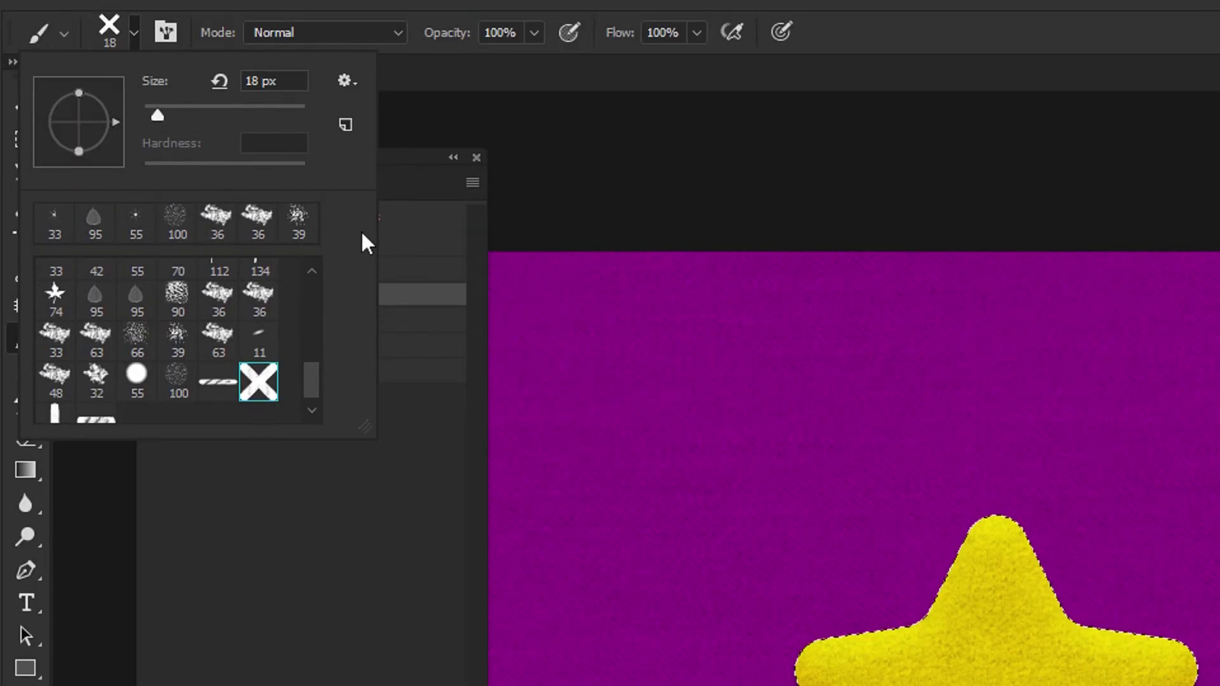
{"action": "left_click", "coordinate": [400, 177]}
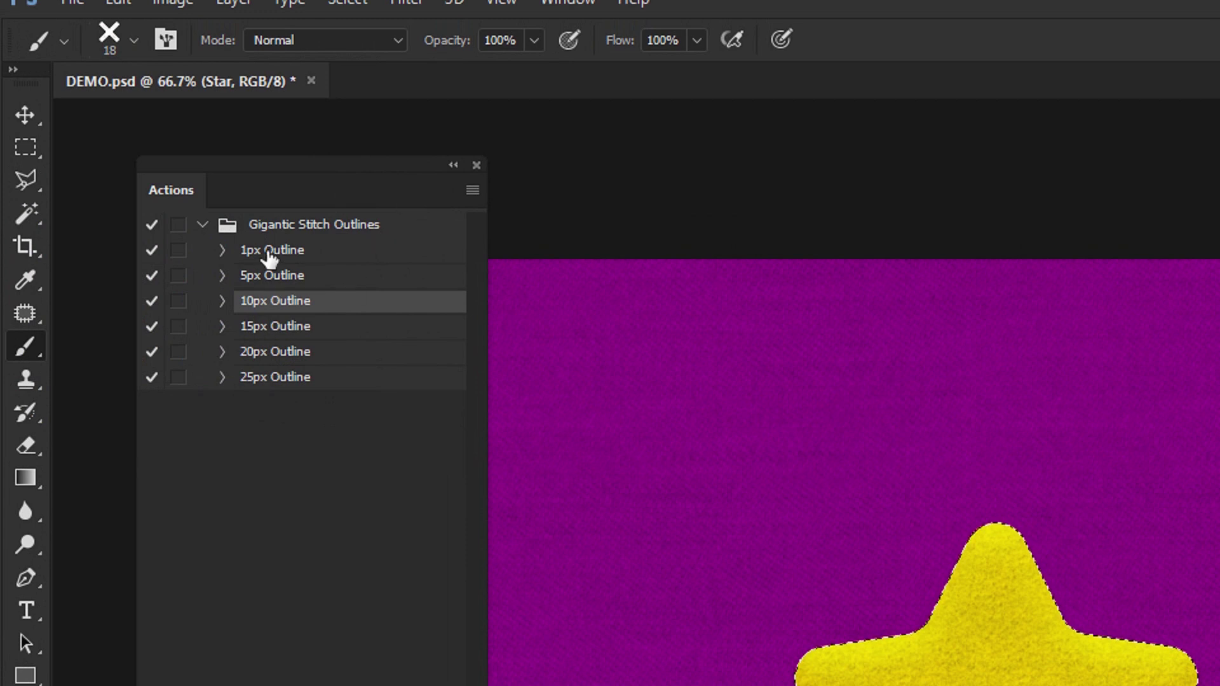
{"action": "left_click", "coordinate": [270, 254]}
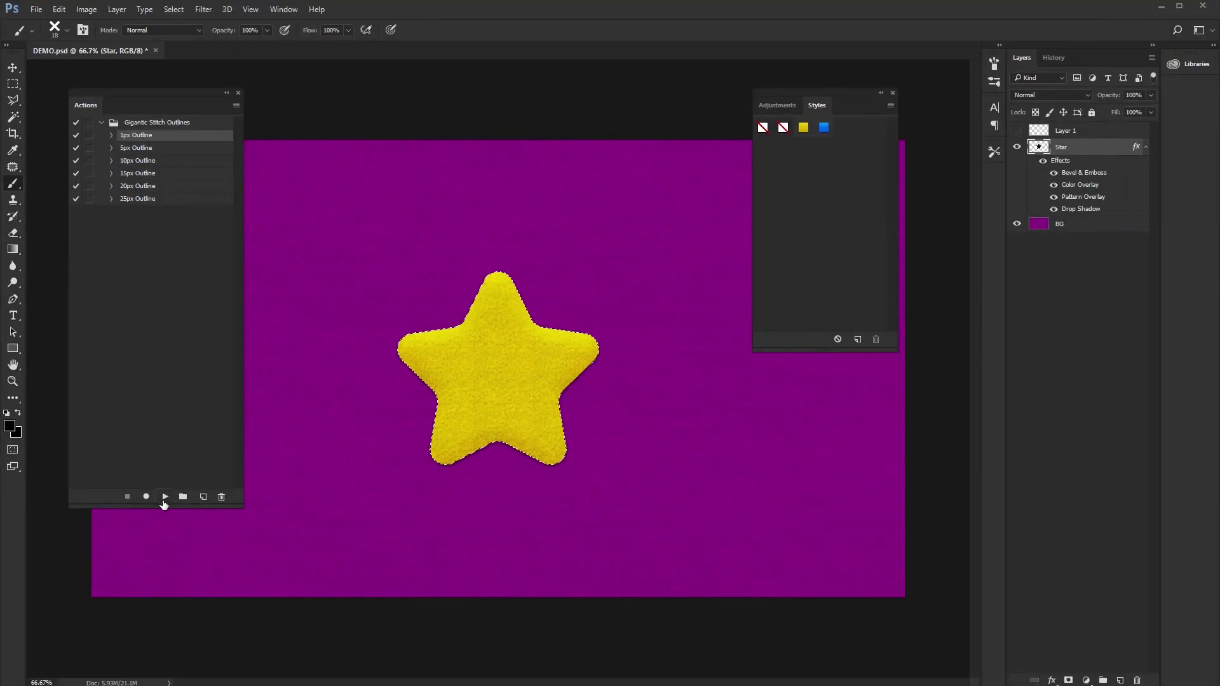
{"action": "left_click", "coordinate": [164, 498]}
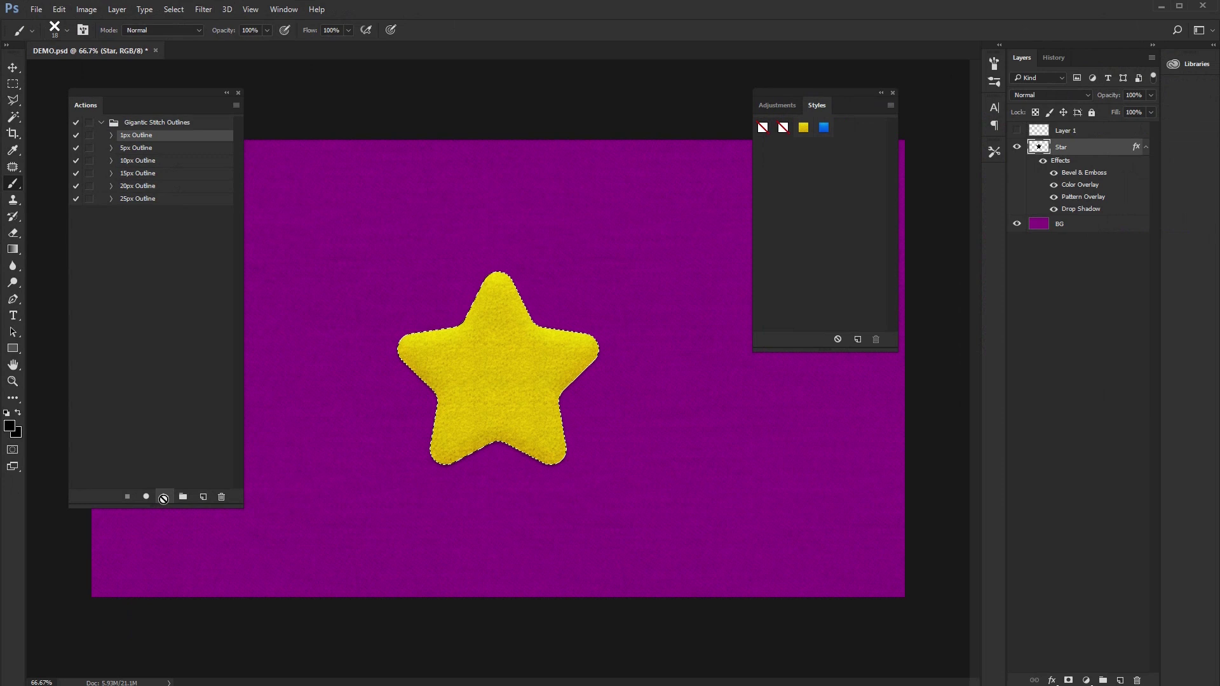